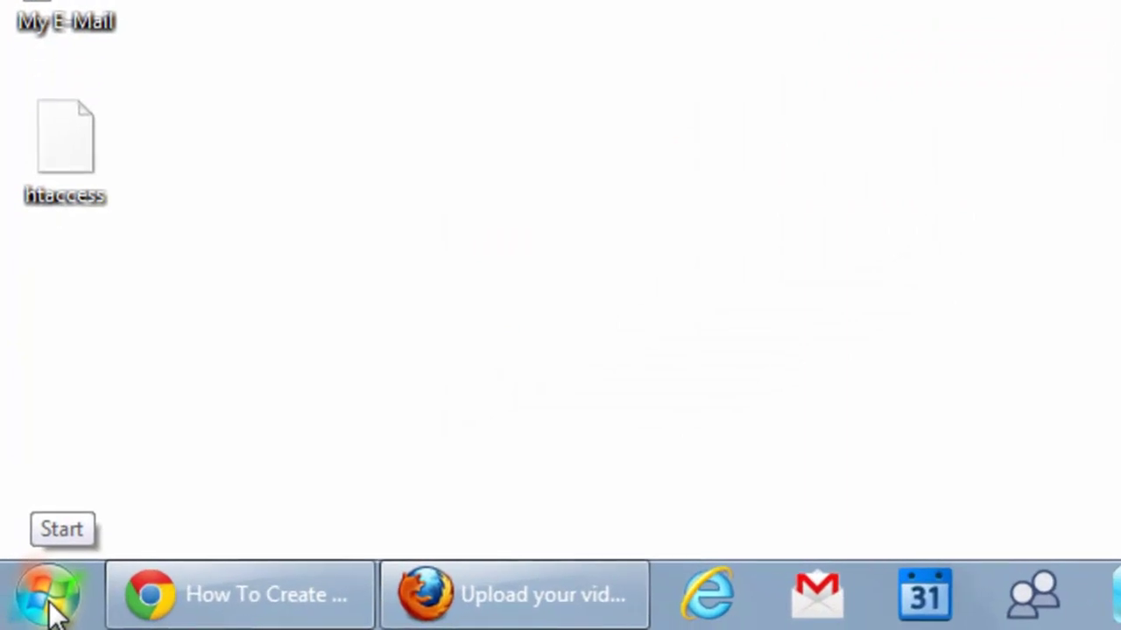
Step: Open the Control Panel and go to setting up parental controls for any user
{"action": "left_click", "coordinate": [48, 604]}
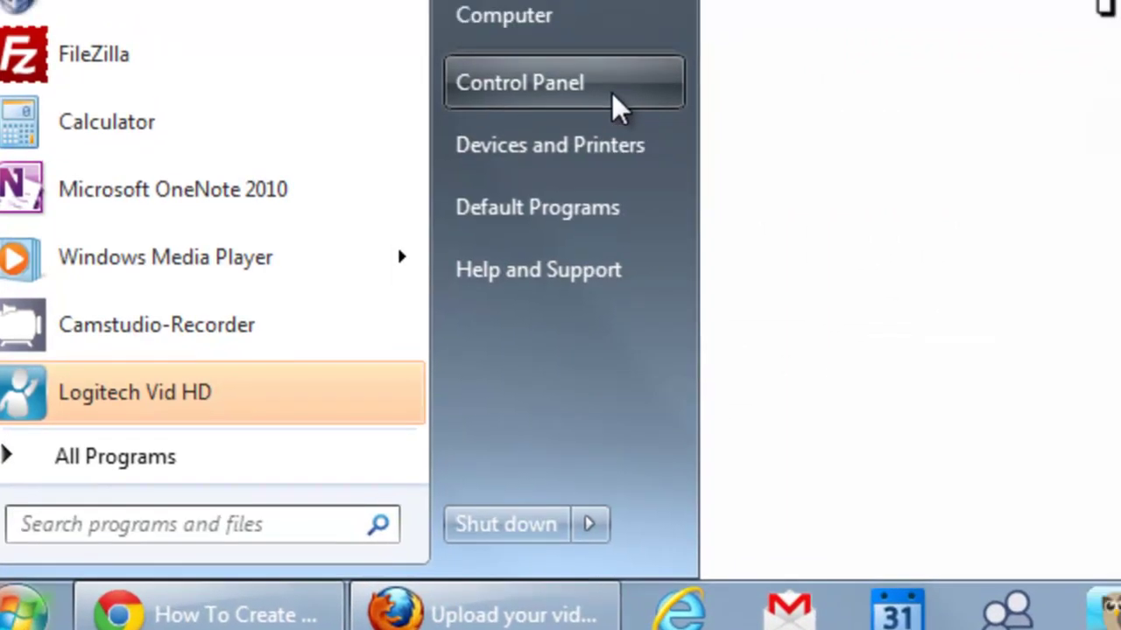
{"action": "left_click", "coordinate": [648, 83]}
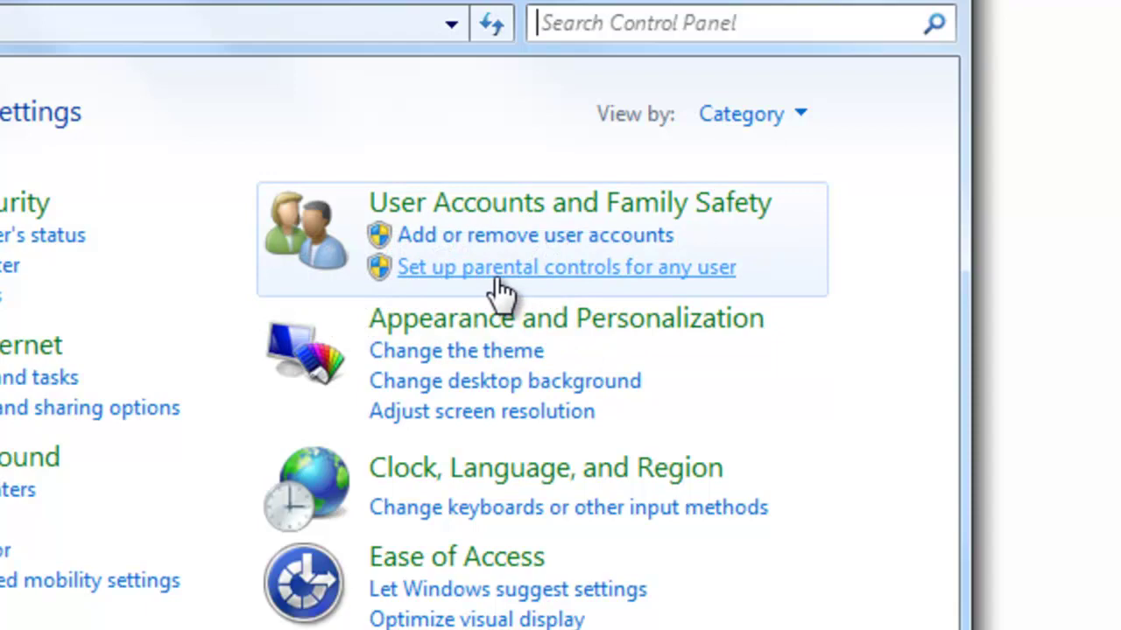
{"action": "left_click", "coordinate": [497, 277]}
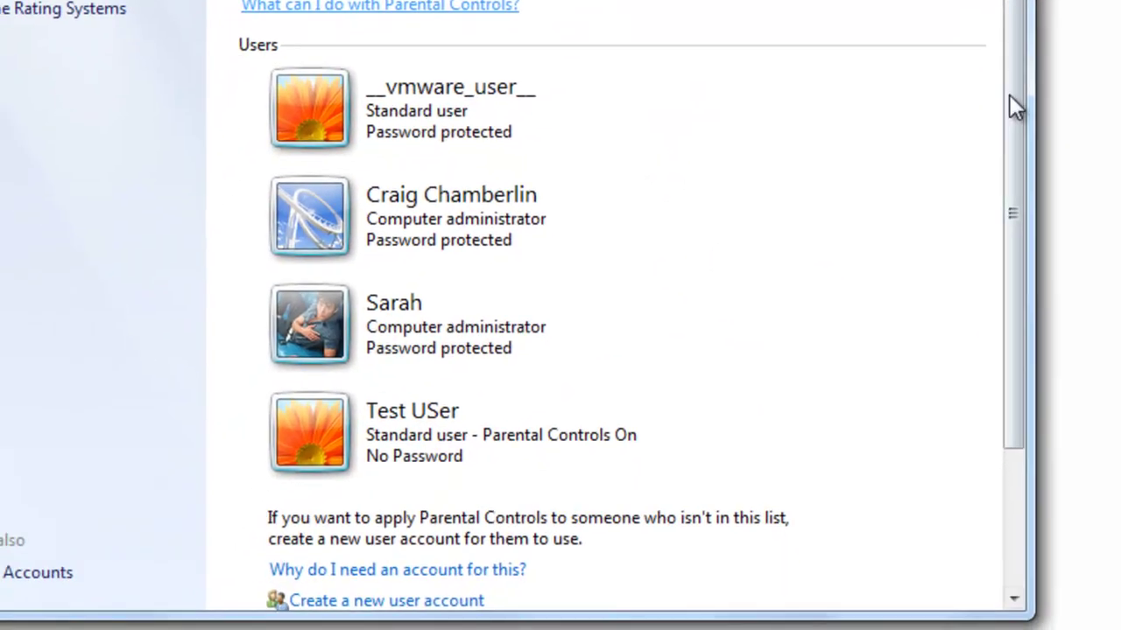
Step: Open the parental control settings for Test USer and set them to On, enforce current settings
{"action": "left_click_drag", "start_coordinate": [943, 267], "coordinate": [964, 481]}
{"action": "left_click_drag", "start_coordinate": [1027, 255], "coordinate": [1016, 183]}
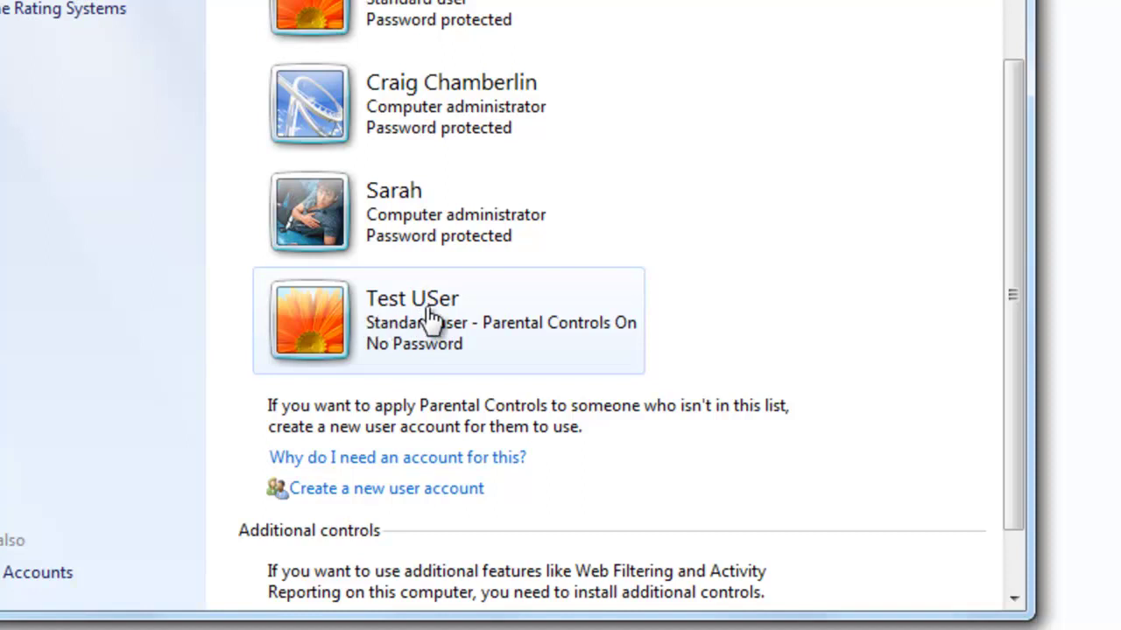
{"action": "left_click", "coordinate": [495, 352]}
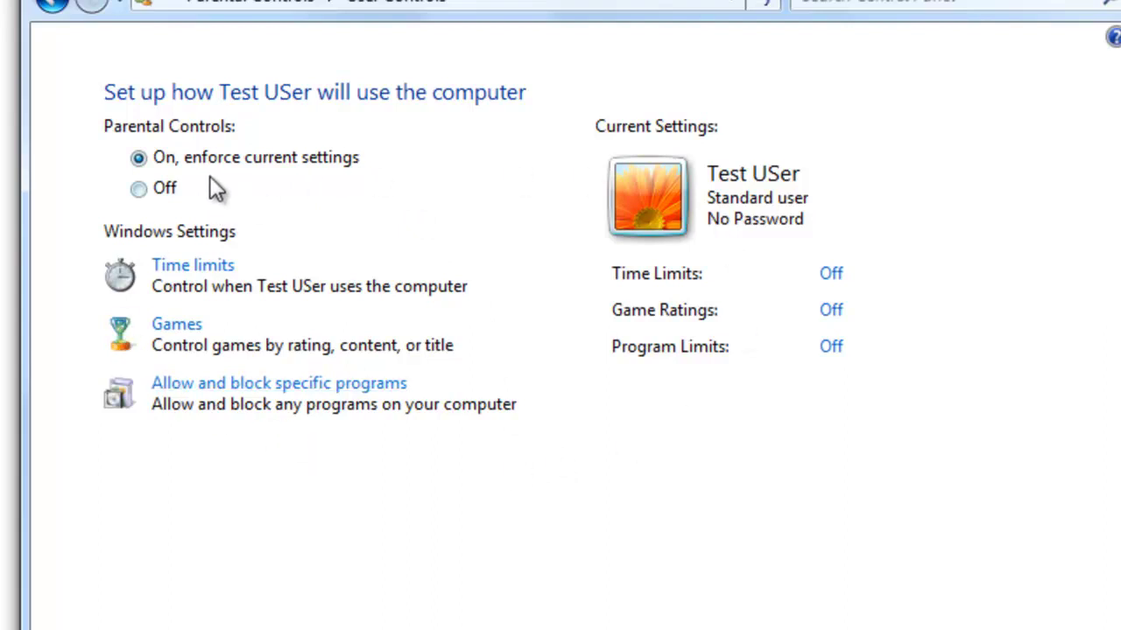
{"action": "left_click", "coordinate": [139, 190]}
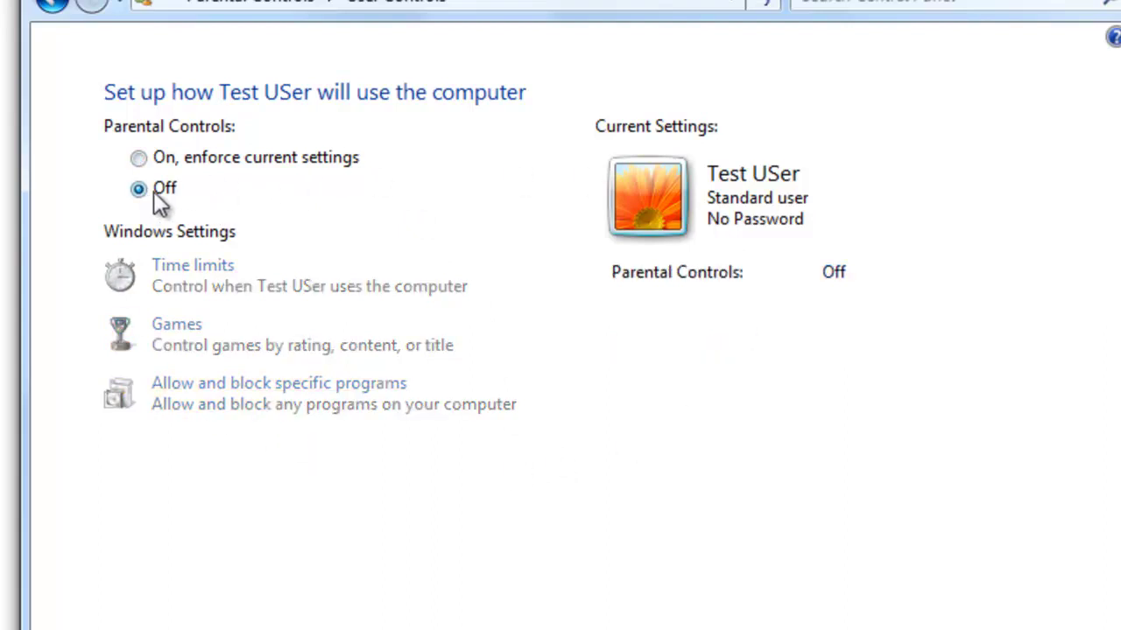
{"action": "left_click", "coordinate": [207, 157]}
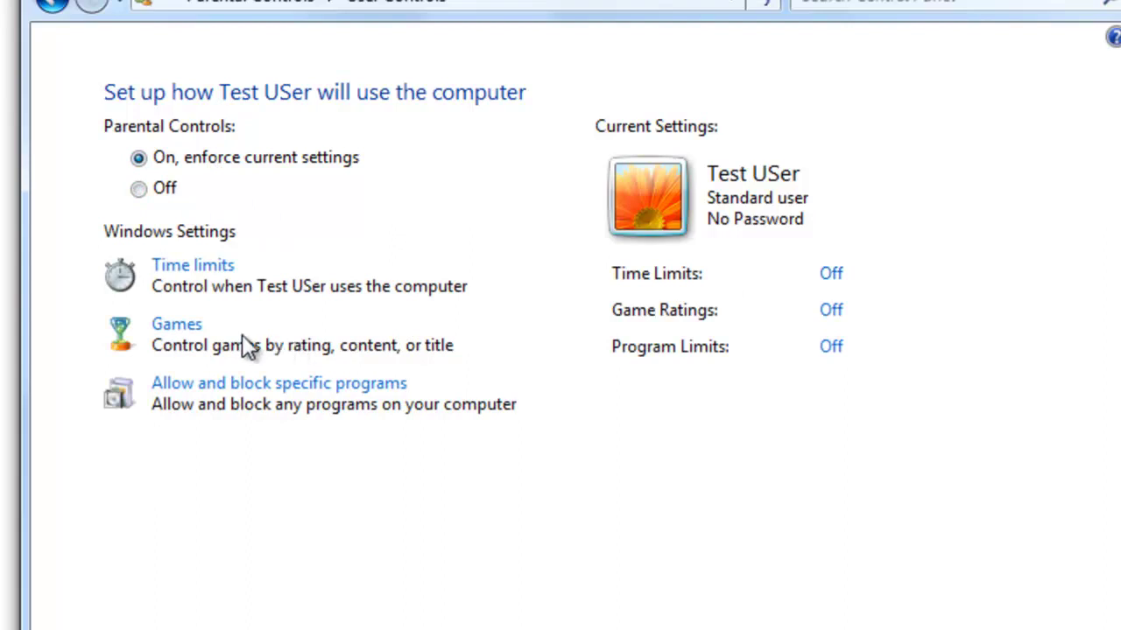
Step: Open the time limits and block several ranges of hours on Sunday through Thursday, allowing 2 to 5 PM again on Monday and Tuesday
{"action": "left_click", "coordinate": [201, 267]}
{"action": "left_click_drag", "start_coordinate": [374, 261], "coordinate": [479, 336]}
{"action": "left_click_drag", "start_coordinate": [512, 229], "coordinate": [599, 329]}
{"action": "left_click_drag", "start_coordinate": [652, 226], "coordinate": [744, 323]}
{"action": "left_click_drag", "start_coordinate": [795, 208], "coordinate": [846, 296]}
{"action": "left_click_drag", "start_coordinate": [727, 222], "coordinate": [670, 261]}
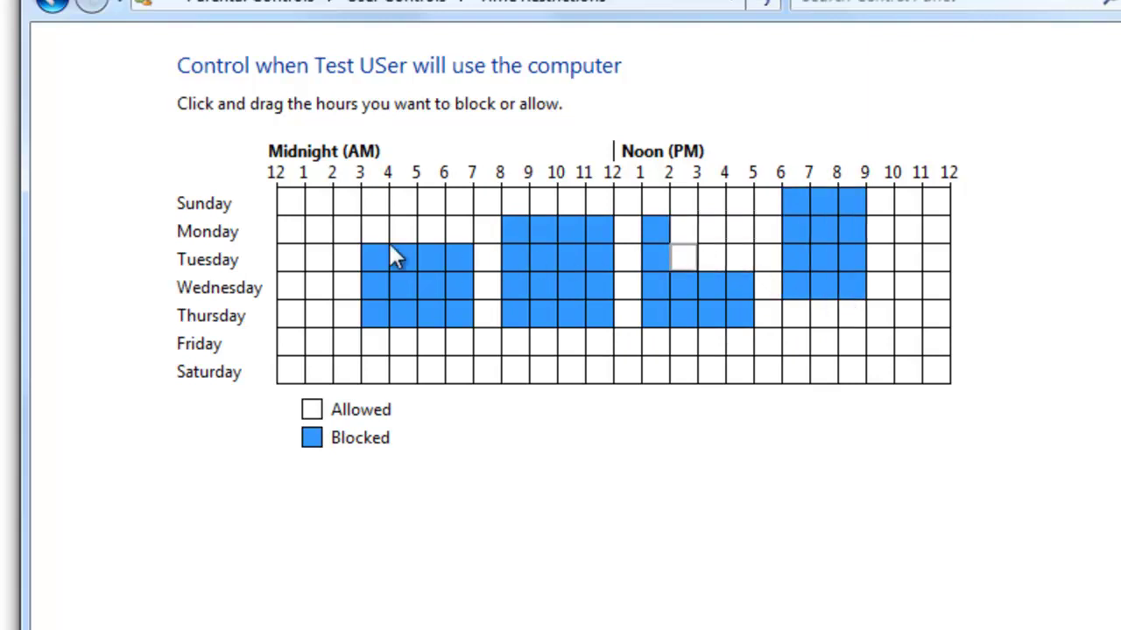
Step: Block Monday from 3 AM to 9 PM and allow all of Tuesday and Sunday 6 to 8 PM, leaving the time limits without saving
{"action": "left_click_drag", "start_coordinate": [374, 229], "coordinate": [849, 230]}
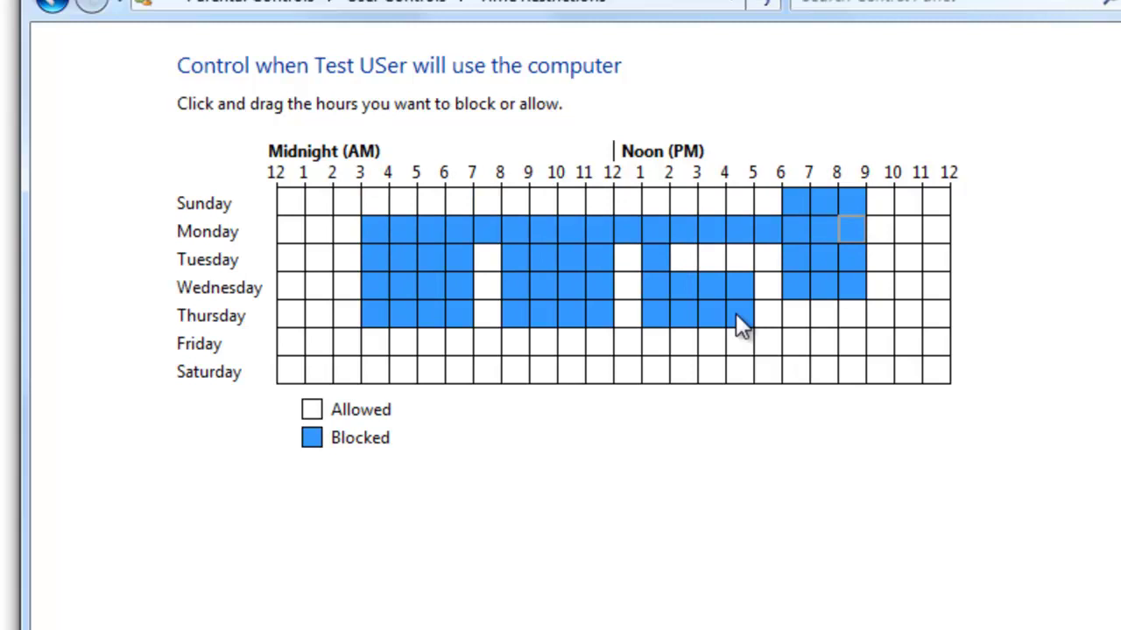
{"action": "left_click", "coordinate": [381, 258]}
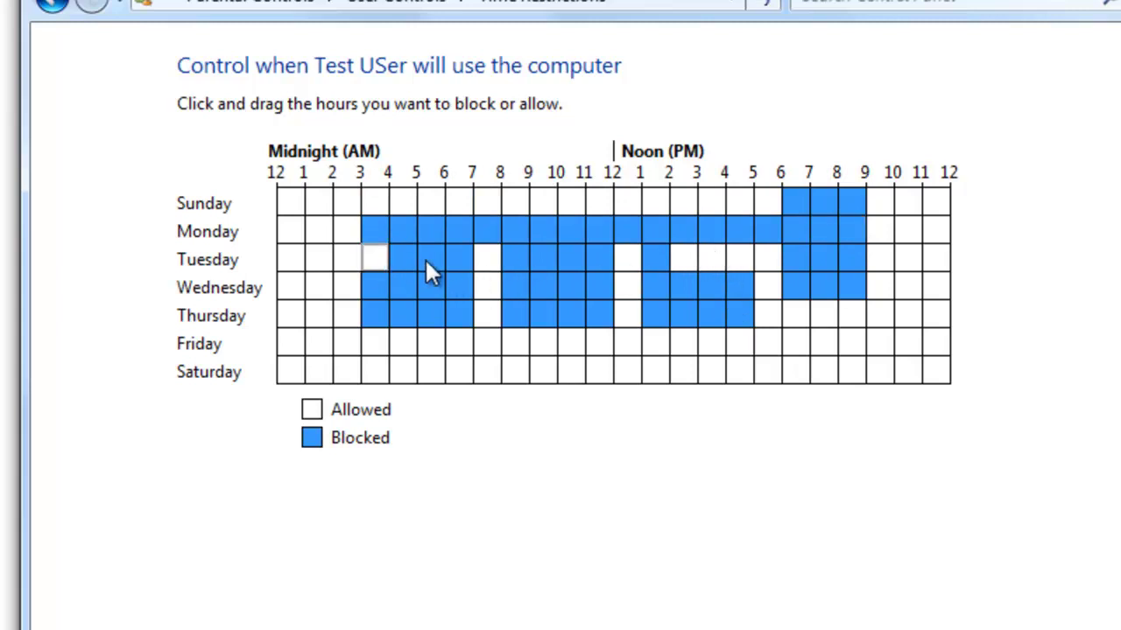
{"action": "mouse_move", "coordinate": [401, 260]}
{"action": "left_mouse_down"}
{"action": "mouse_move", "coordinate": [816, 263]}
{"action": "mouse_move", "coordinate": [845, 258]}
{"action": "mouse_move", "coordinate": [843, 205]}
{"action": "left_mouse_up"}
{"action": "left_click", "coordinate": [795, 210]}
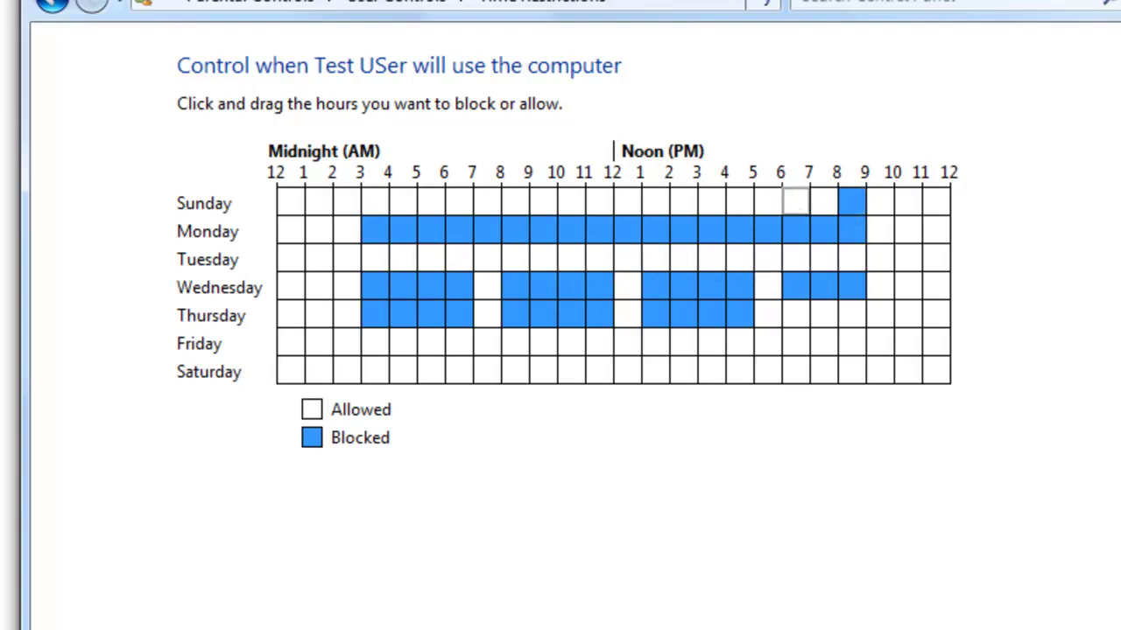
{"action": "key", "text": "Return"}
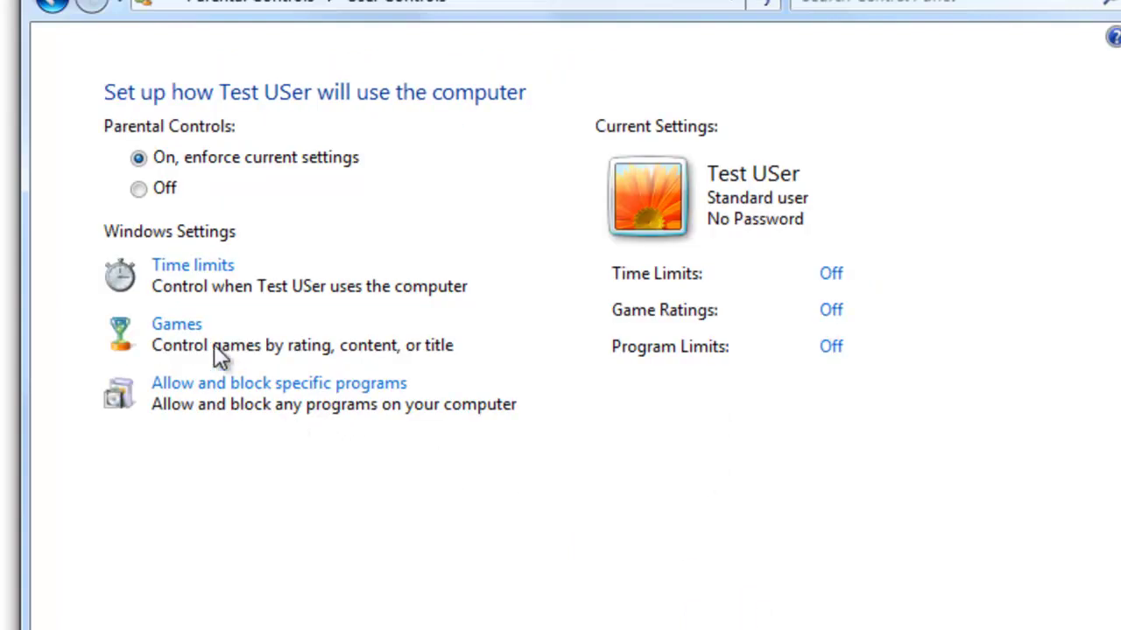
Step: Open the game rating settings for Test USer and review the option for unrated games and the ESRB rating levels
{"action": "left_click", "coordinate": [190, 325]}
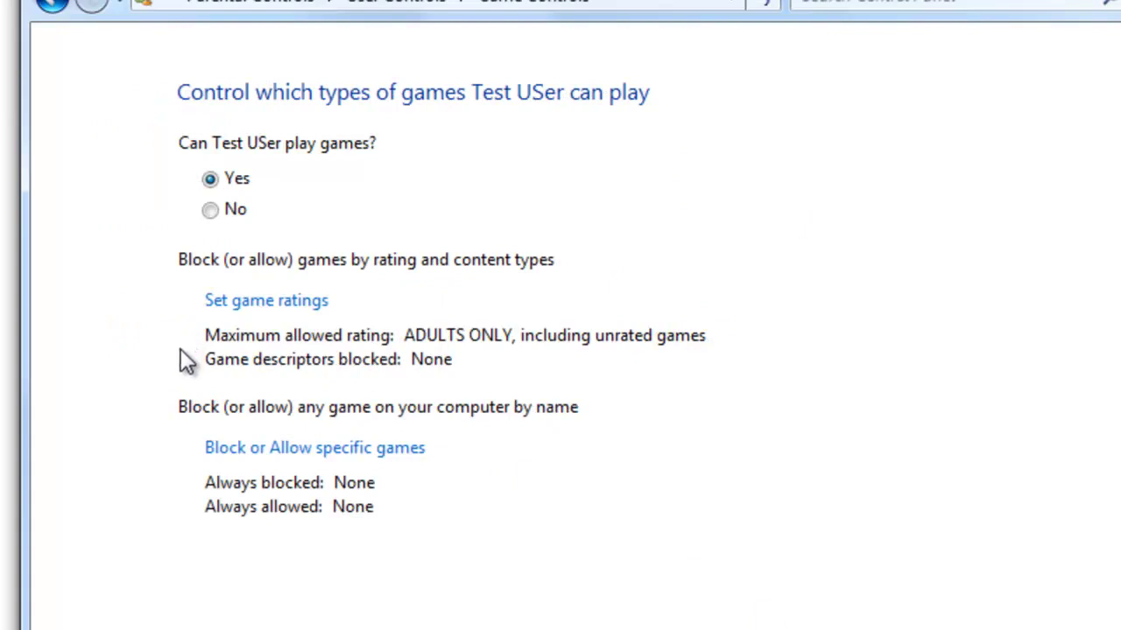
{"action": "left_click", "coordinate": [260, 300]}
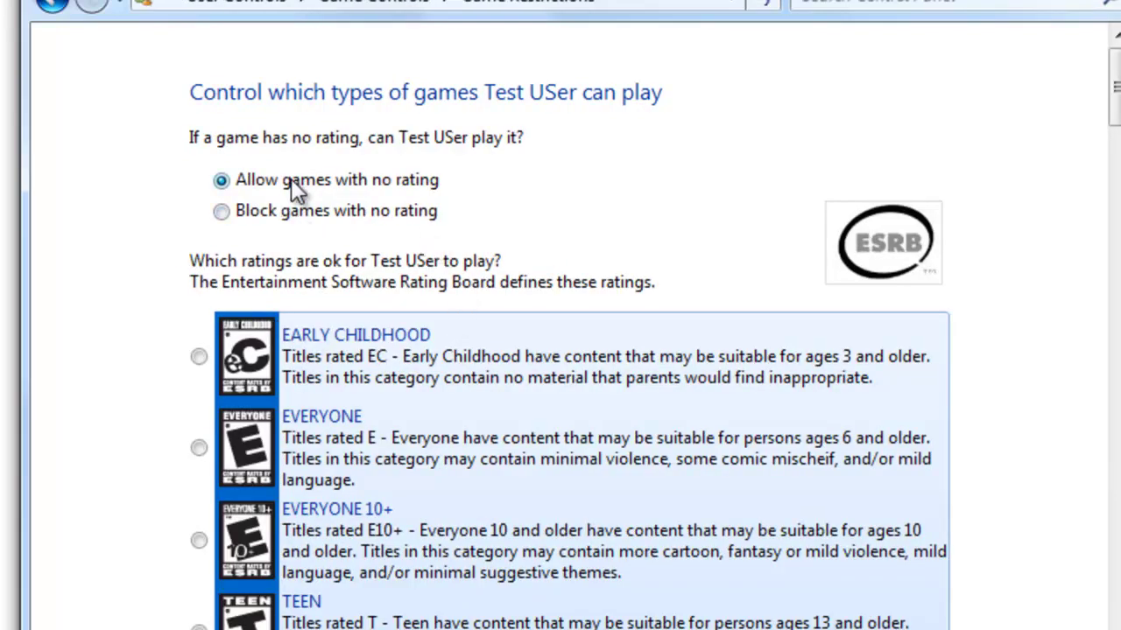
{"action": "scroll", "coordinate": [681, 298], "scroll_direction": "down", "scroll_amount": 2}
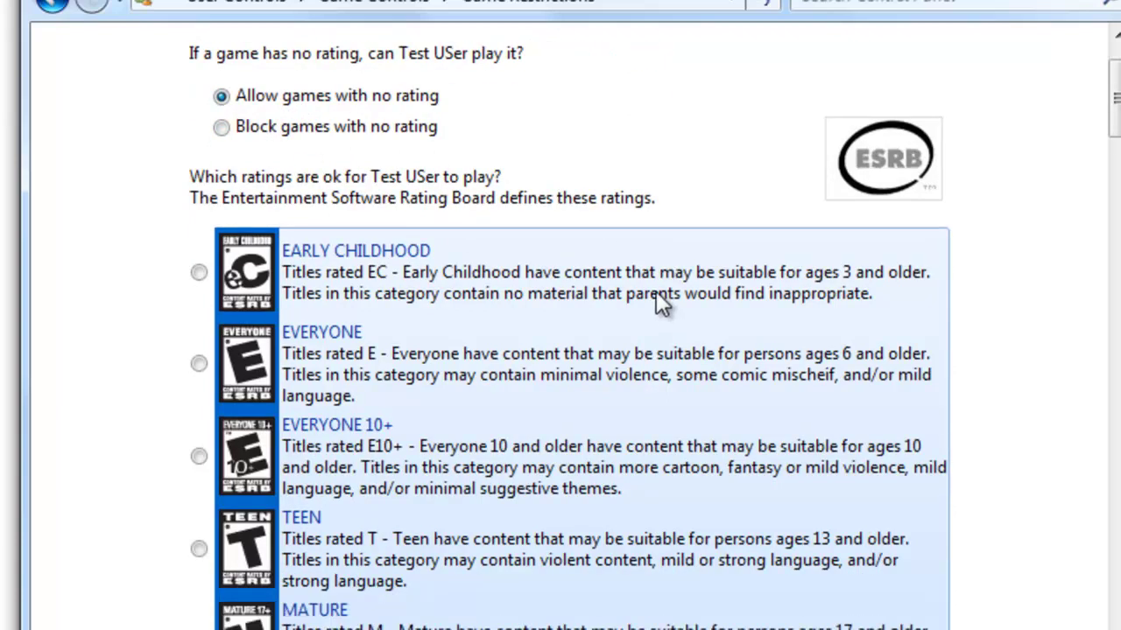
{"action": "scroll", "coordinate": [647, 289], "scroll_direction": "down", "scroll_amount": 1}
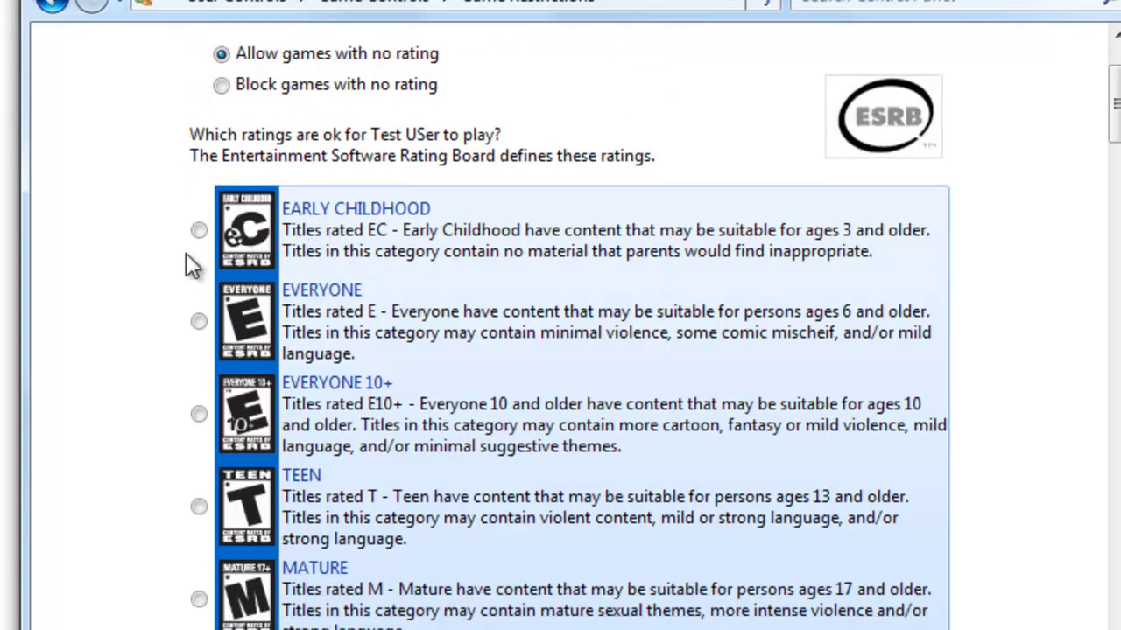
{"action": "scroll", "coordinate": [290, 416], "scroll_direction": "down", "scroll_amount": 1}
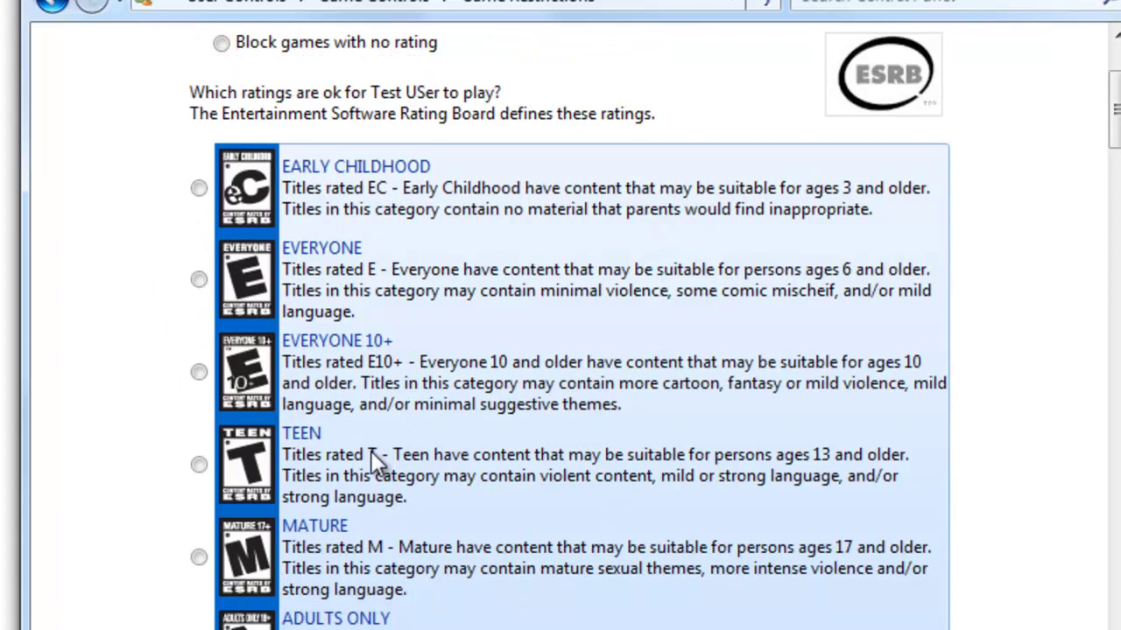
{"action": "scroll", "coordinate": [333, 599], "scroll_direction": "down", "scroll_amount": 2}
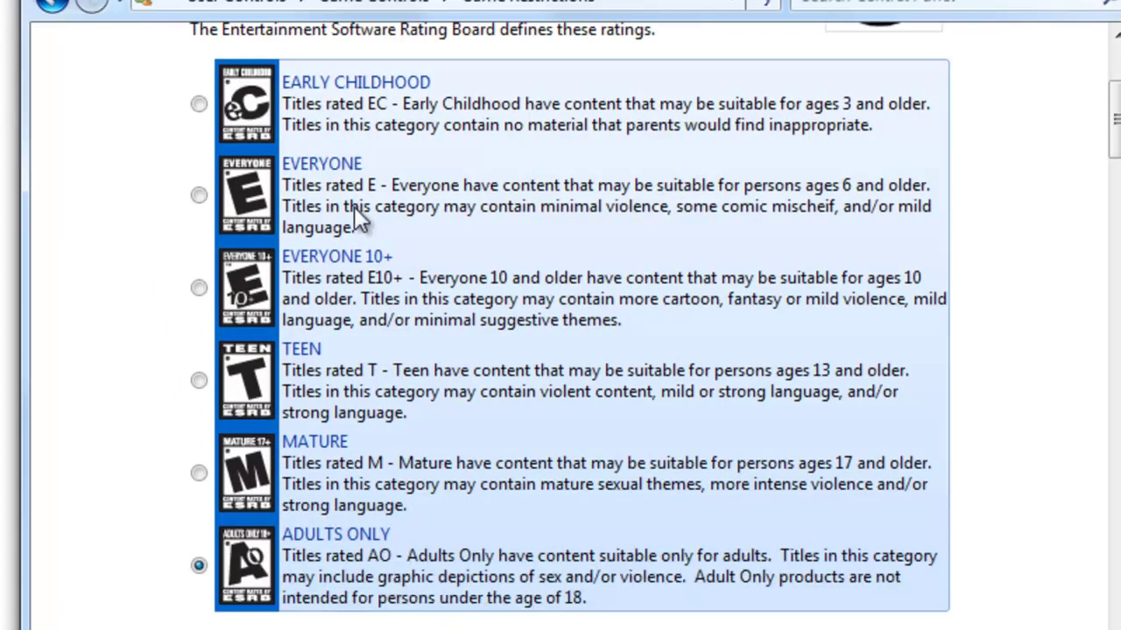
Step: Try out several maximum game ratings, including Mature, Everyone and Teen, and end on Early Childhood
{"action": "left_click", "coordinate": [198, 472]}
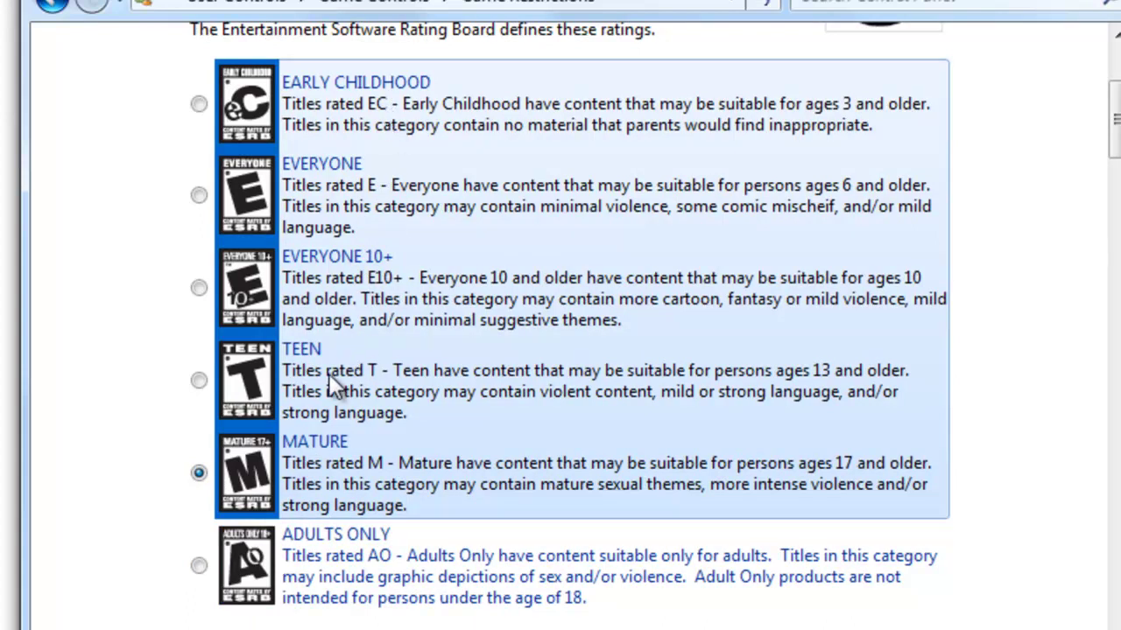
{"action": "left_click", "coordinate": [199, 566]}
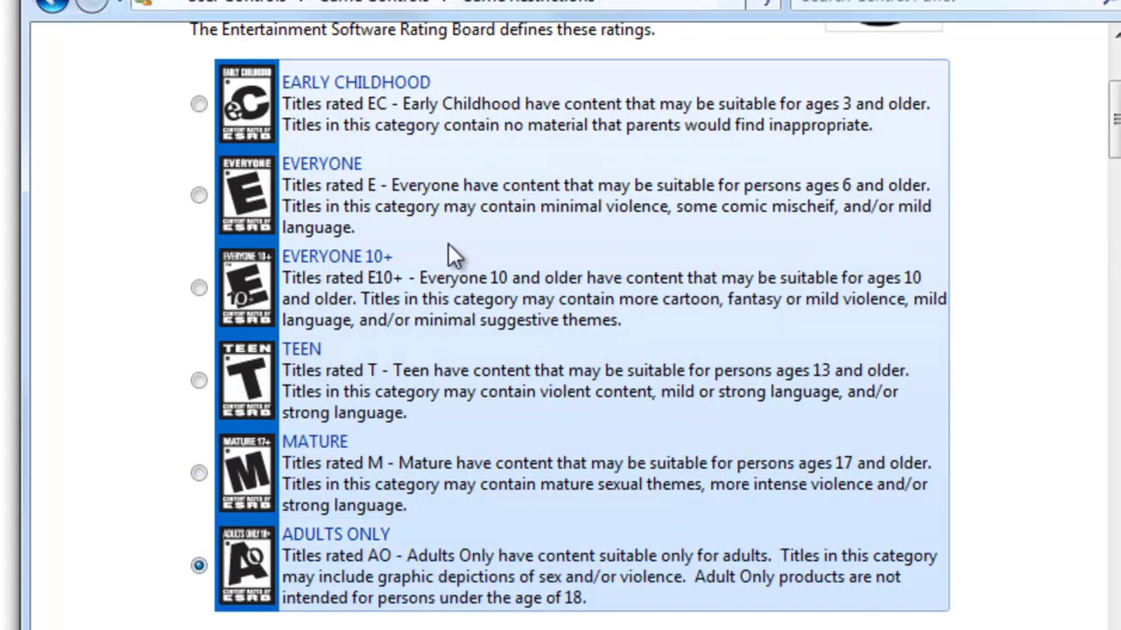
{"action": "left_click", "coordinate": [214, 289]}
{"action": "left_click", "coordinate": [215, 201]}
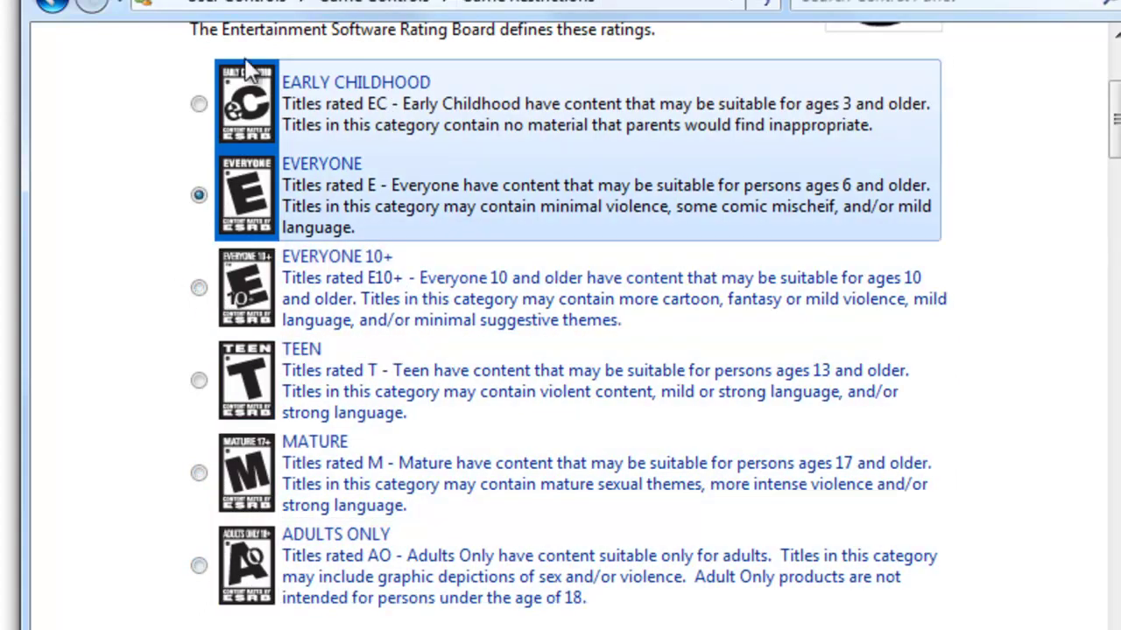
{"action": "left_click", "coordinate": [253, 125]}
{"action": "left_click", "coordinate": [253, 289]}
{"action": "left_click", "coordinate": [254, 377]}
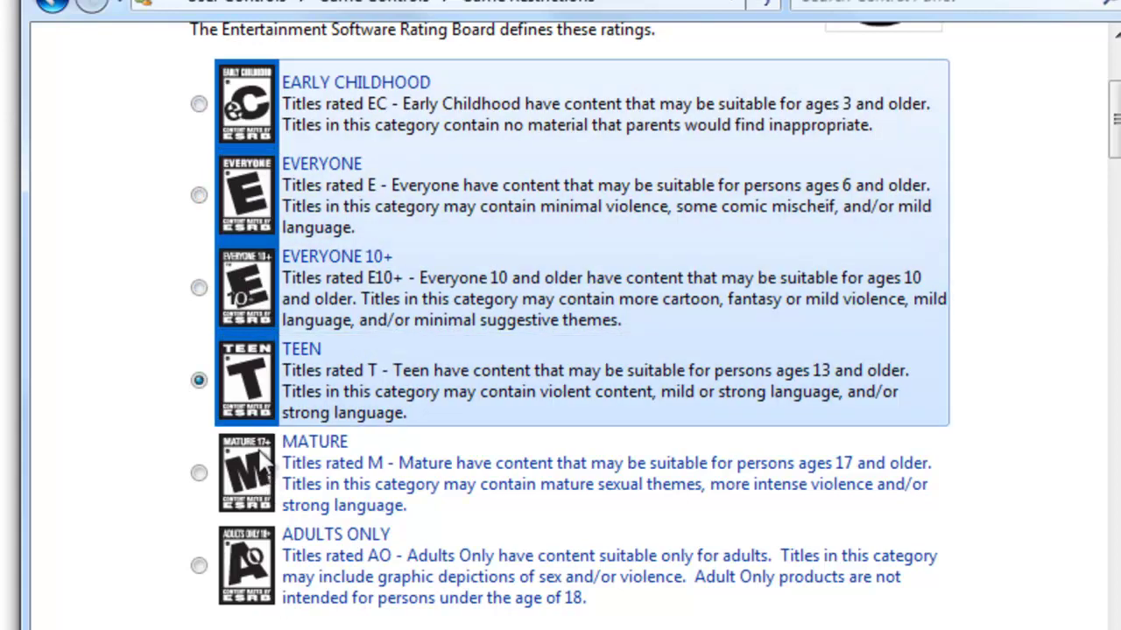
{"action": "left_click", "coordinate": [254, 132]}
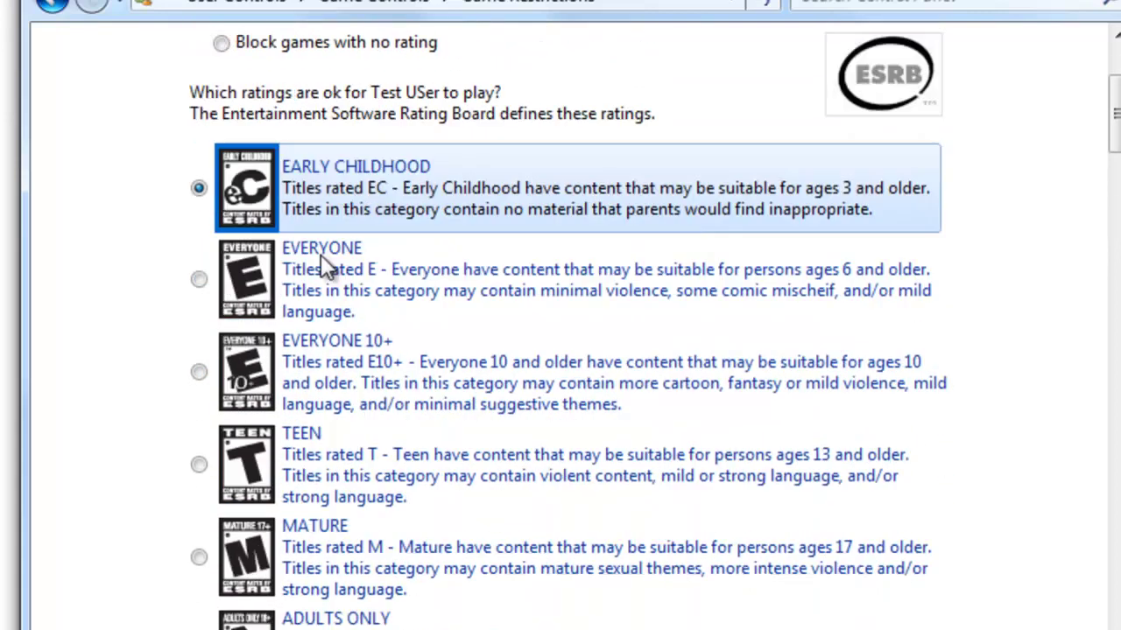
Step: Examine the game content types that can be blocked, checking and unchecking Comic Mischief, and leave the game controls without saving
{"action": "scroll", "coordinate": [645, 257], "scroll_direction": "down", "scroll_amount": 5}
{"action": "scroll", "coordinate": [738, 530], "scroll_direction": "down", "scroll_amount": 3}
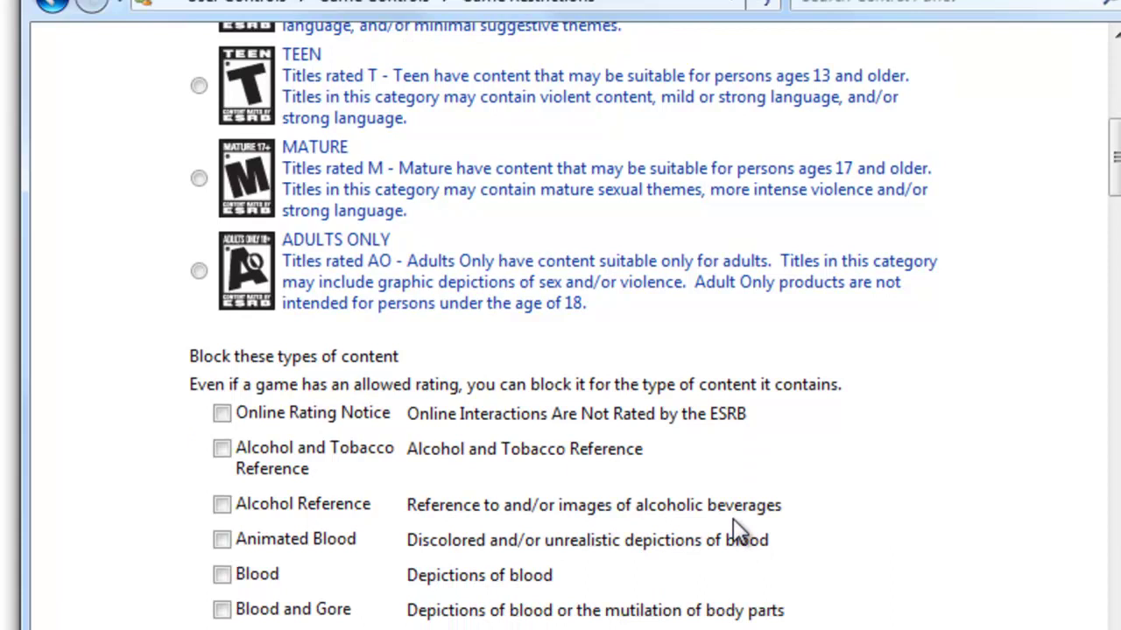
{"action": "scroll", "coordinate": [579, 263], "scroll_direction": "down", "scroll_amount": 3}
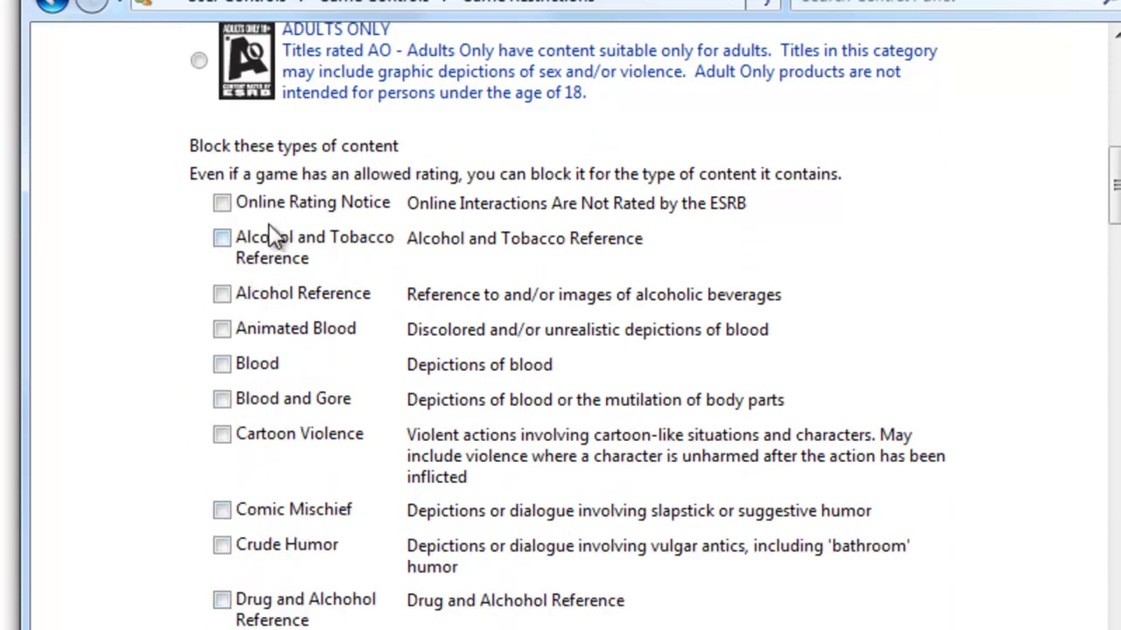
{"action": "scroll", "coordinate": [235, 151], "scroll_direction": "up", "scroll_amount": 2}
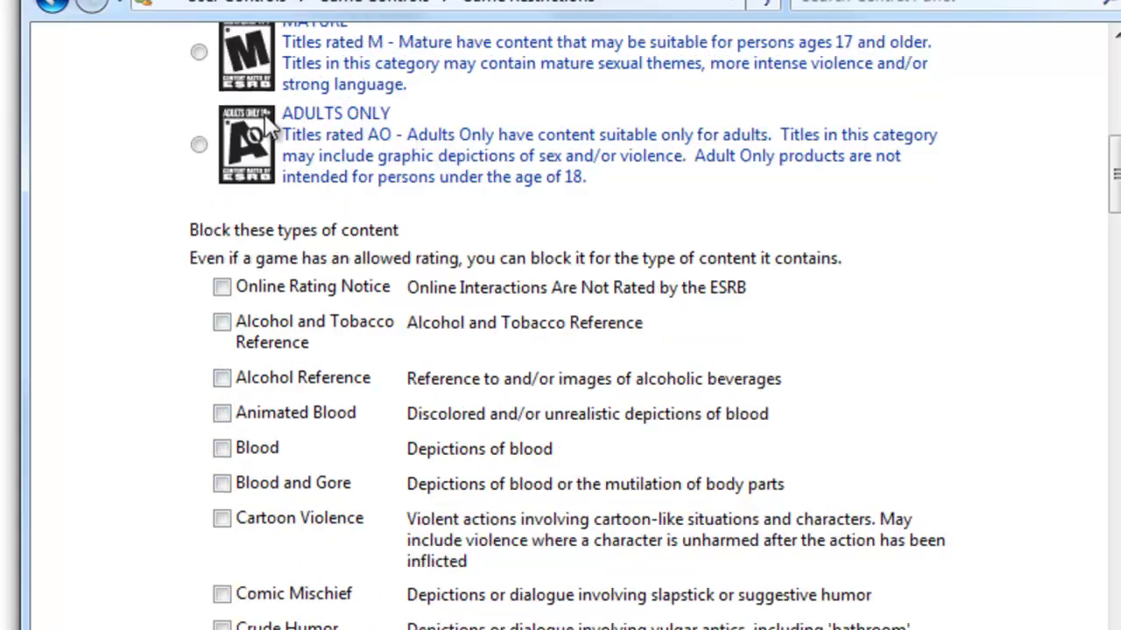
{"action": "scroll", "coordinate": [351, 196], "scroll_direction": "down", "scroll_amount": 3}
{"action": "scroll", "coordinate": [353, 197], "scroll_direction": "down", "scroll_amount": 1}
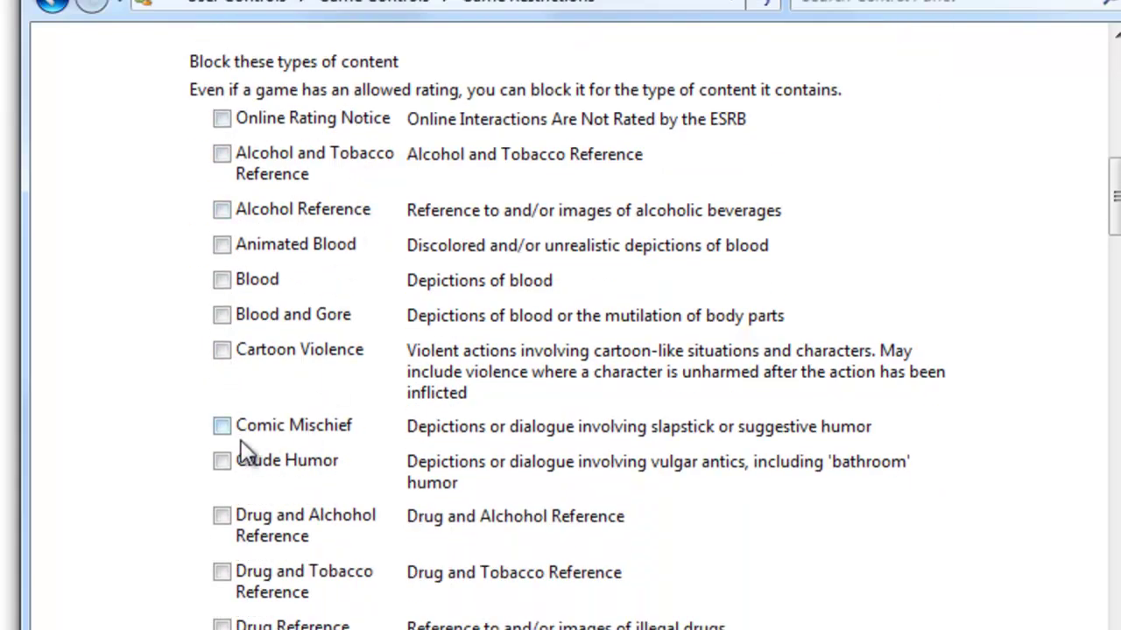
{"action": "left_click", "coordinate": [224, 428]}
{"action": "left_click", "coordinate": [222, 426]}
{"action": "scroll", "coordinate": [633, 560], "scroll_direction": "down", "scroll_amount": 6}
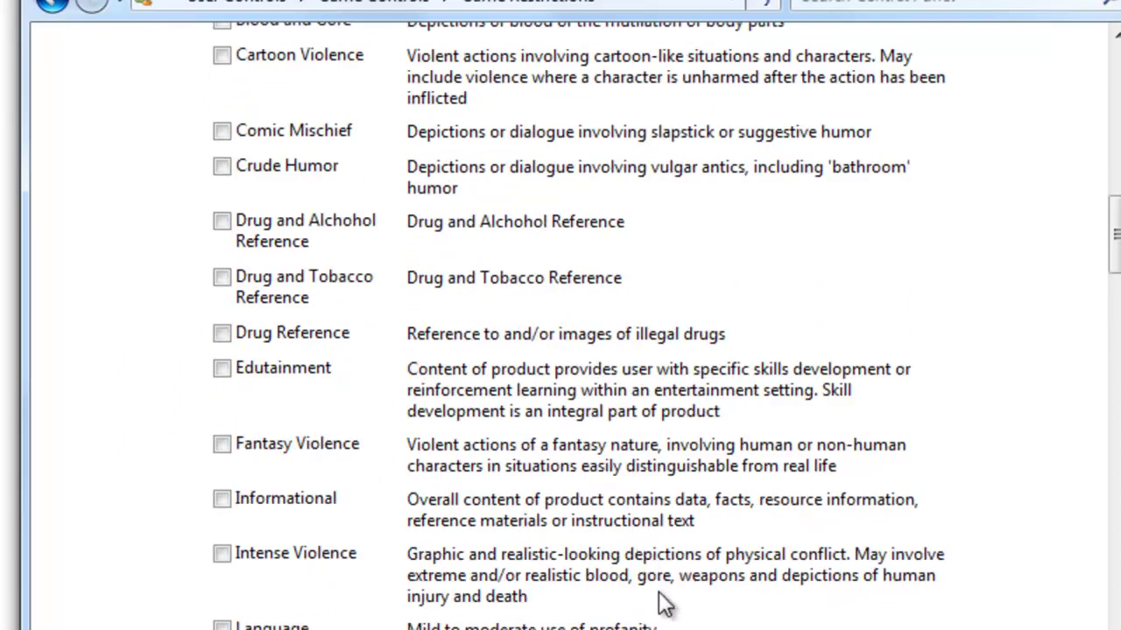
{"action": "scroll", "coordinate": [649, 560], "scroll_direction": "down", "scroll_amount": 20}
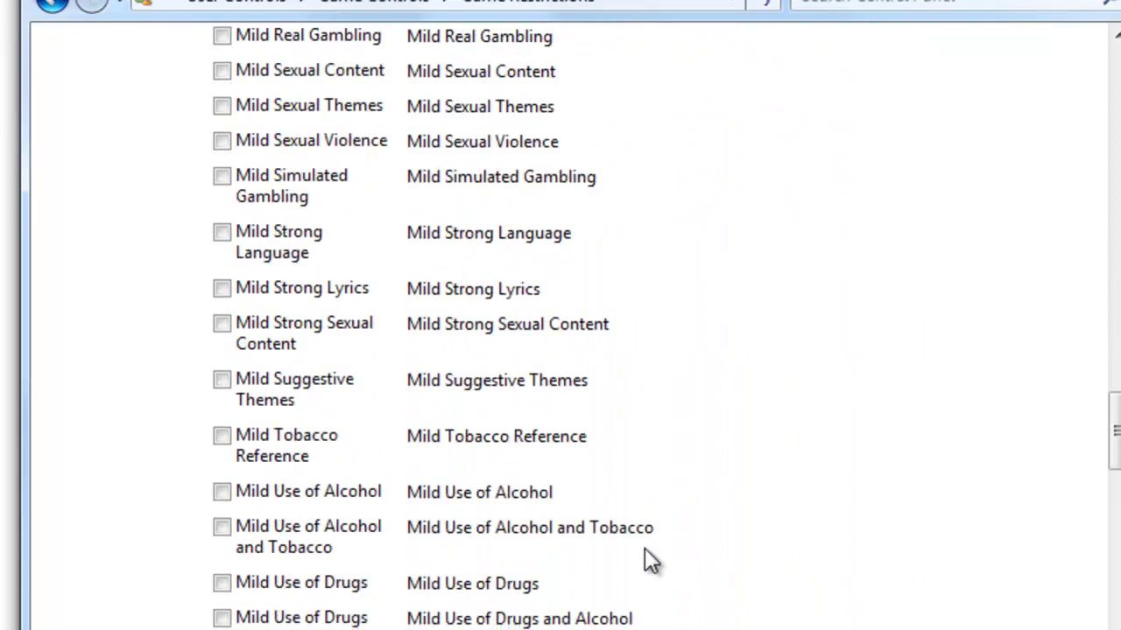
{"action": "scroll", "coordinate": [645, 550], "scroll_direction": "down", "scroll_amount": 20}
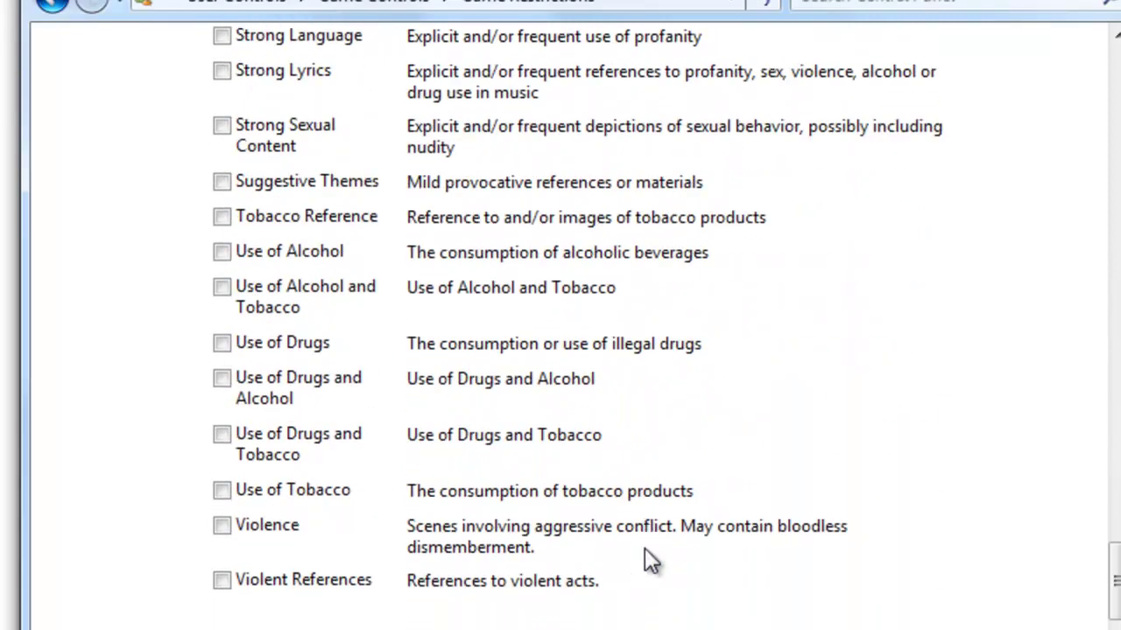
{"action": "left_click", "coordinate": [831, 623]}
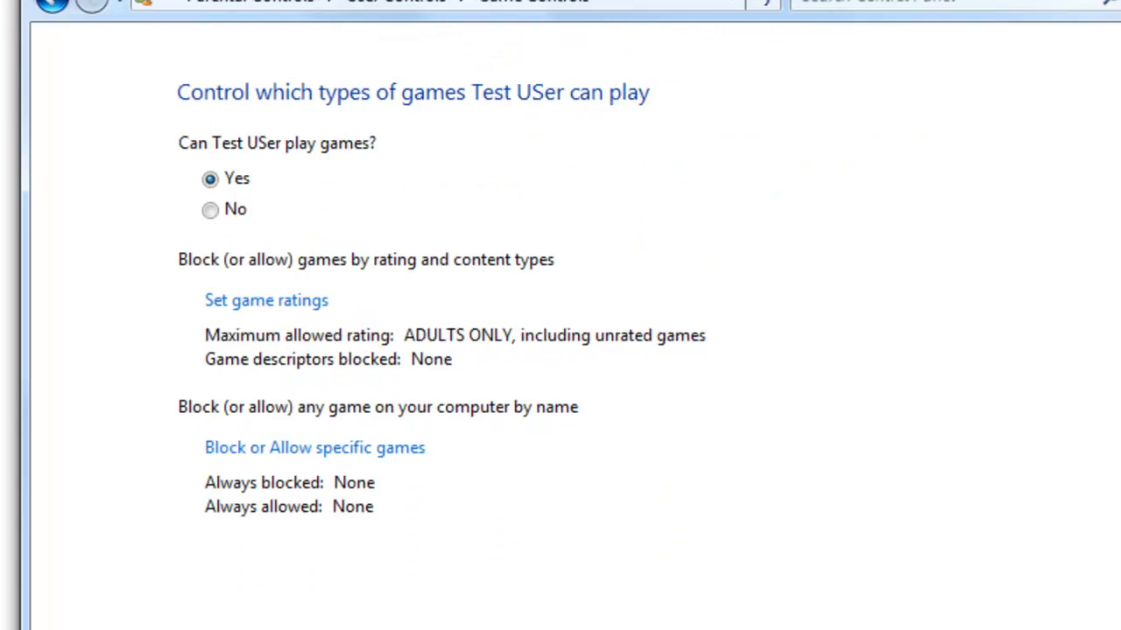
{"action": "key", "text": "Return"}
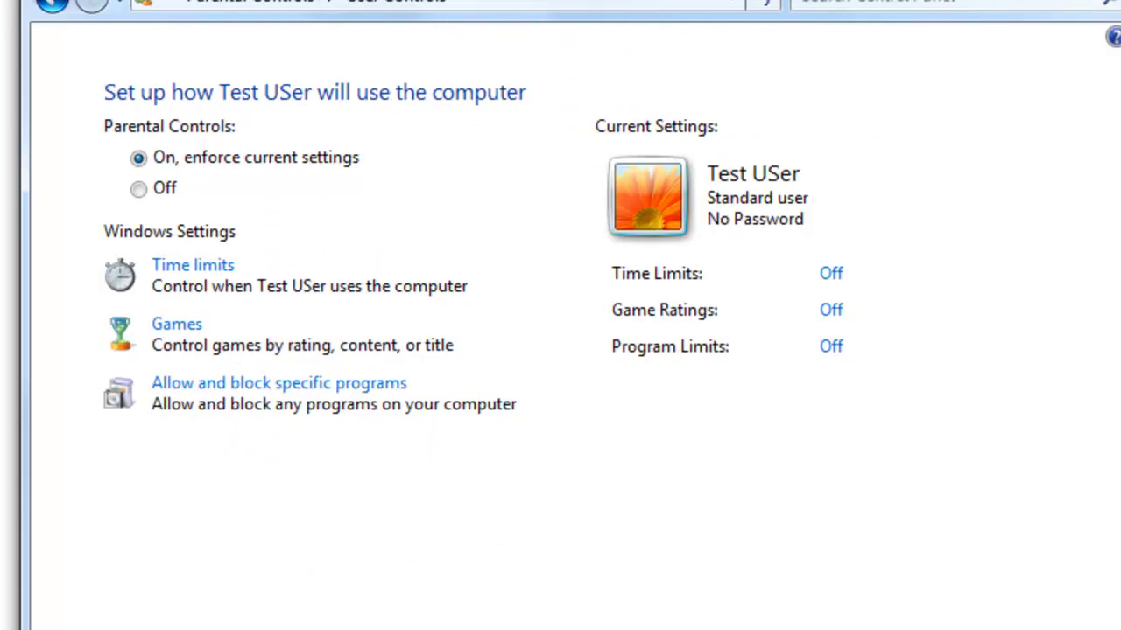
Step: Restrict Test USer to allowed programs only and allow EasySimulator.exe, RecipeEditor.exe, msreg.exe and EasyBuilder5000.exe
{"action": "left_click", "coordinate": [322, 390]}
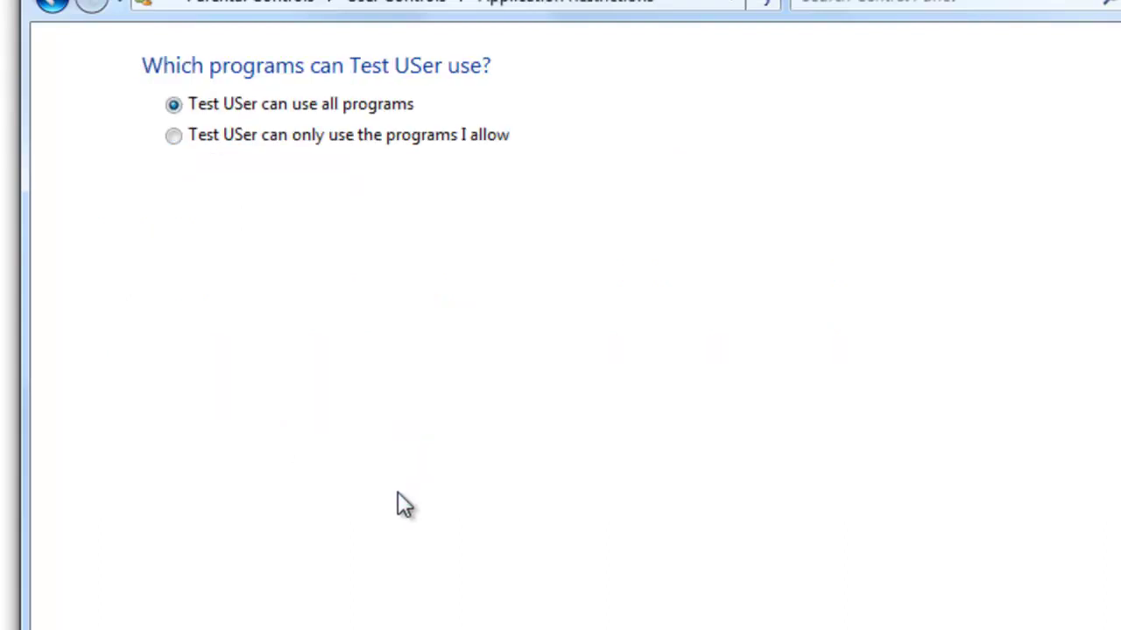
{"action": "left_click", "coordinate": [179, 135]}
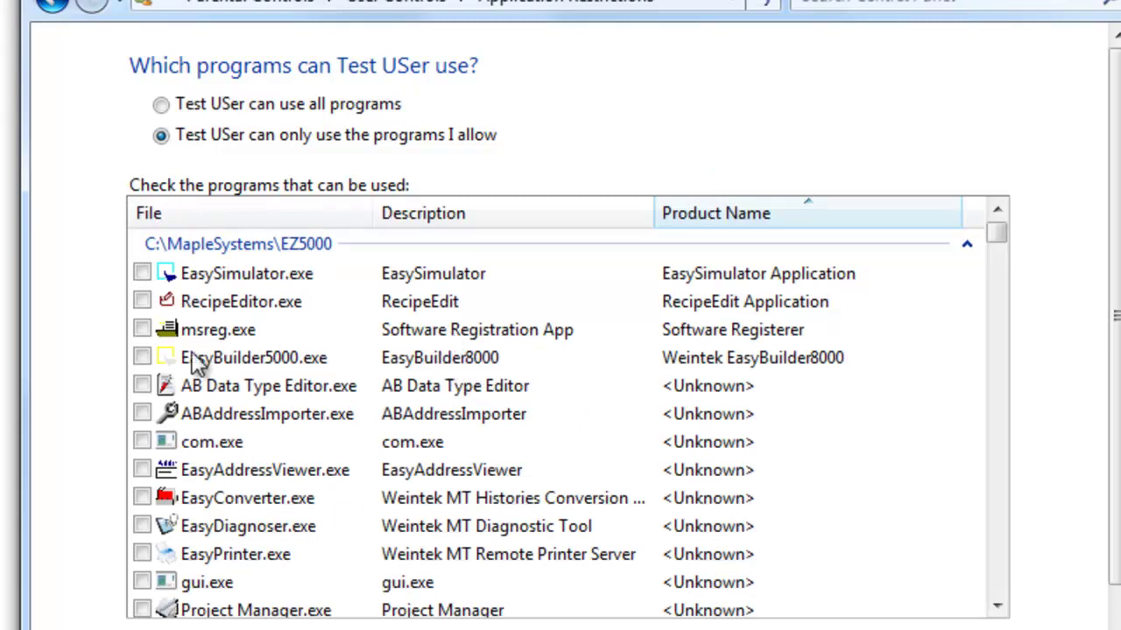
{"action": "left_click", "coordinate": [142, 273]}
{"action": "left_click", "coordinate": [142, 301]}
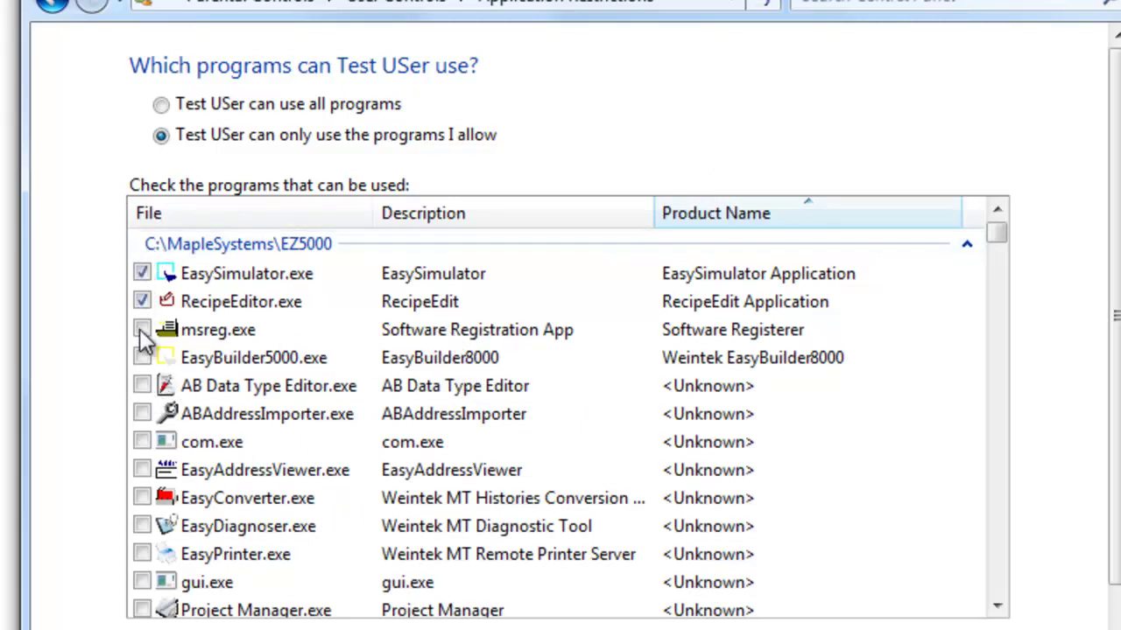
{"action": "left_click", "coordinate": [142, 329]}
{"action": "left_click", "coordinate": [141, 357]}
Step: Allow 7zFM.exe and 7zG.exe from the 7-Zip folder in the list of programs Test USer can use
{"action": "scroll", "coordinate": [184, 427], "scroll_direction": "down", "scroll_amount": 2}
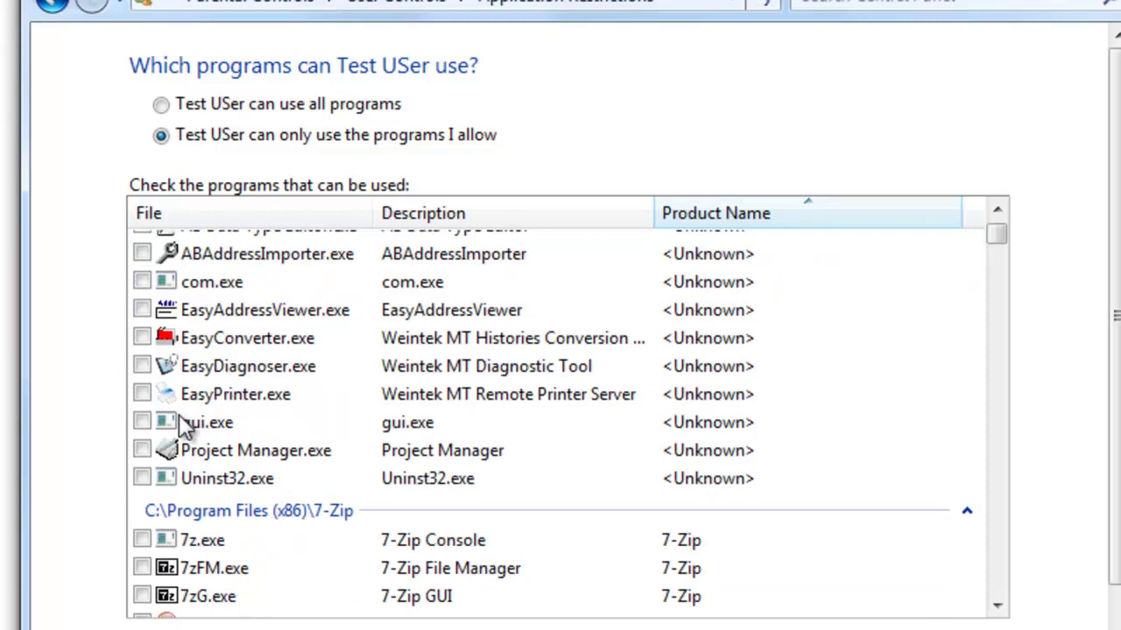
{"action": "scroll", "coordinate": [175, 416], "scroll_direction": "down", "scroll_amount": 1}
{"action": "scroll", "coordinate": [320, 411], "scroll_direction": "down", "scroll_amount": 3}
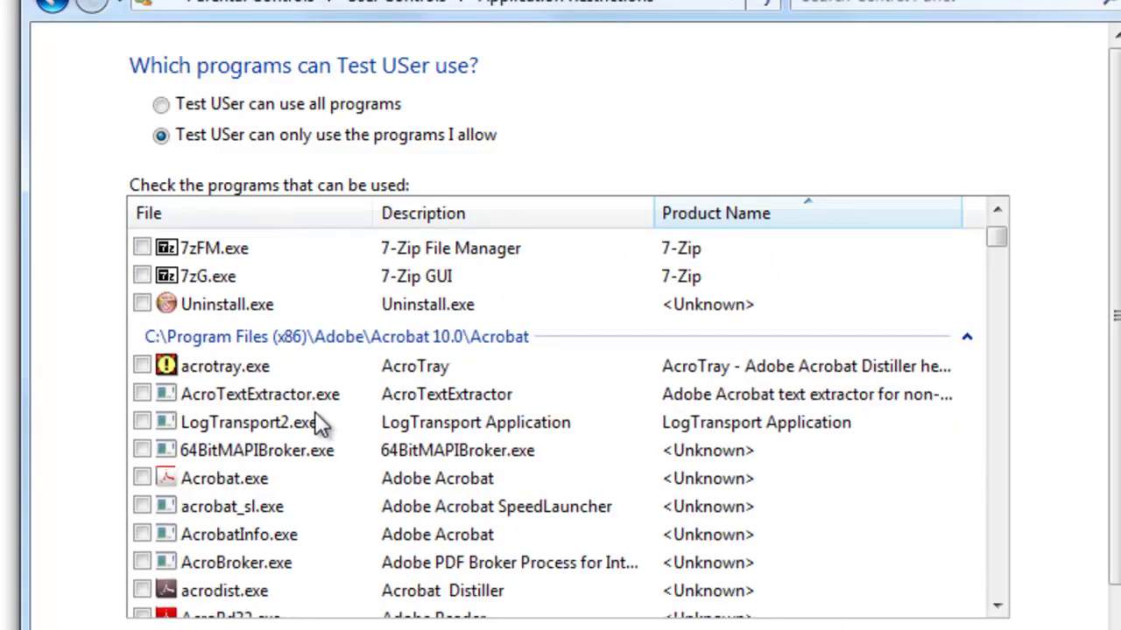
{"action": "scroll", "coordinate": [289, 416], "scroll_direction": "up", "scroll_amount": 1}
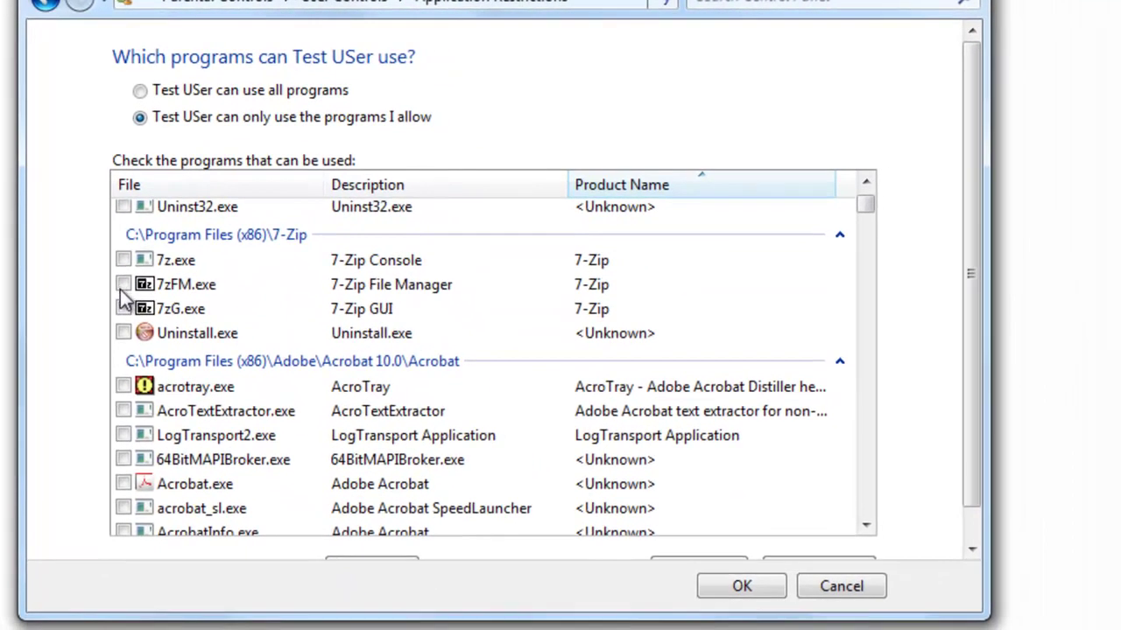
{"action": "left_click", "coordinate": [141, 325]}
{"action": "left_click", "coordinate": [141, 353]}
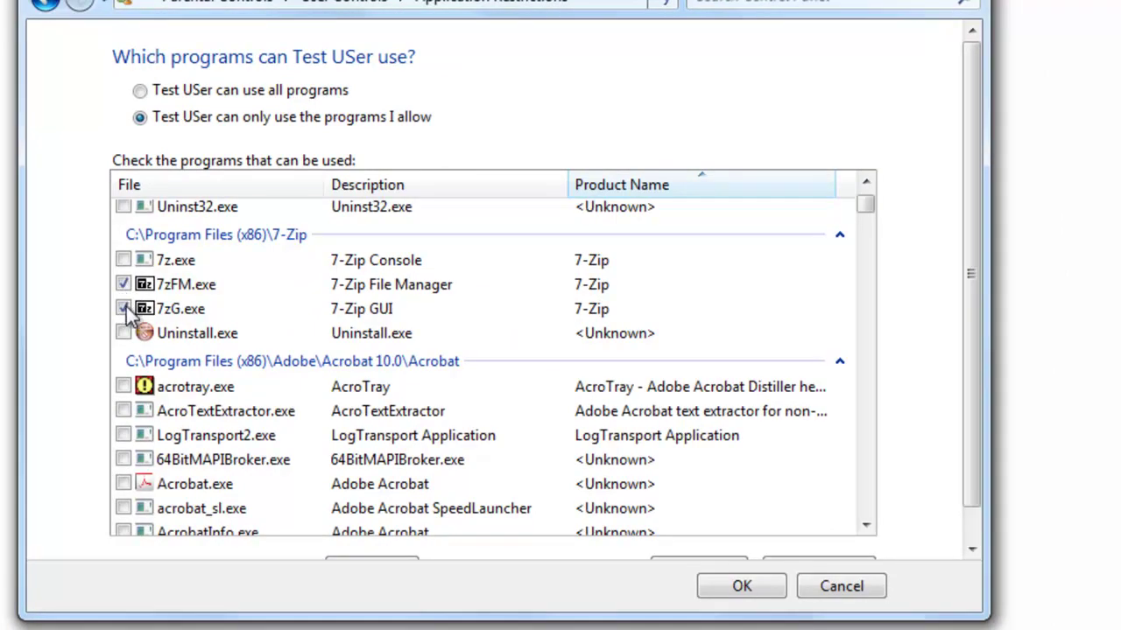
Step: Examine the list of installed programs that can be allowed, from the Adobe Acrobat folders through the Android SDK to CalcuWage
{"action": "scroll", "coordinate": [283, 400], "scroll_direction": "down", "scroll_amount": 2}
{"action": "scroll", "coordinate": [273, 390], "scroll_direction": "up", "scroll_amount": 2}
{"action": "scroll", "coordinate": [224, 396], "scroll_direction": "down", "scroll_amount": 6}
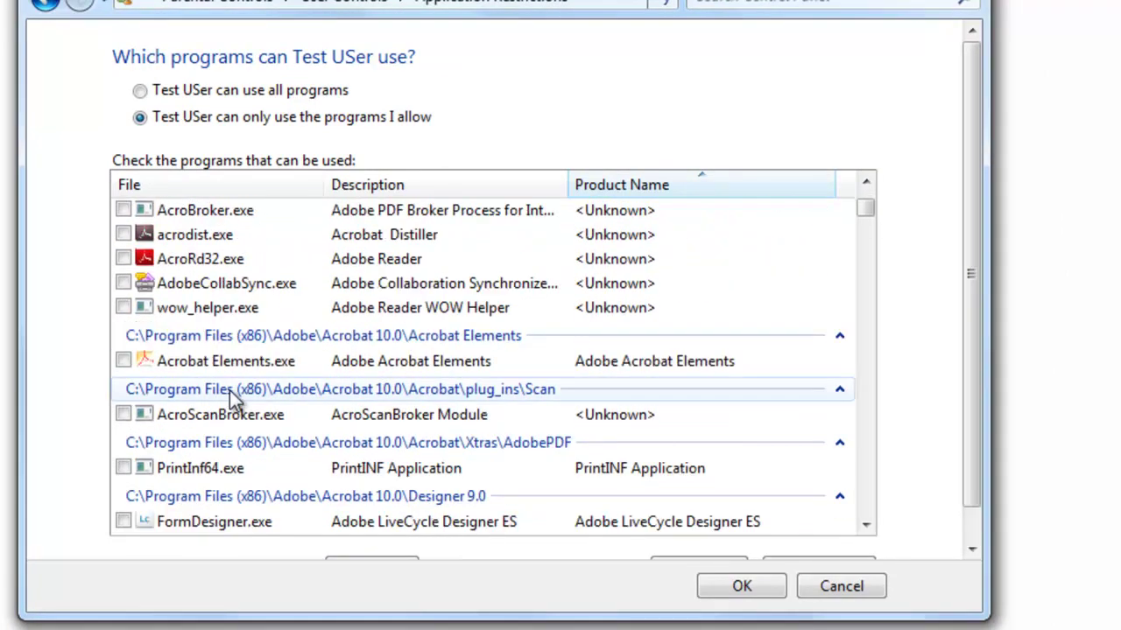
{"action": "scroll", "coordinate": [230, 390], "scroll_direction": "down", "scroll_amount": 4}
{"action": "scroll", "coordinate": [249, 375], "scroll_direction": "down", "scroll_amount": 12}
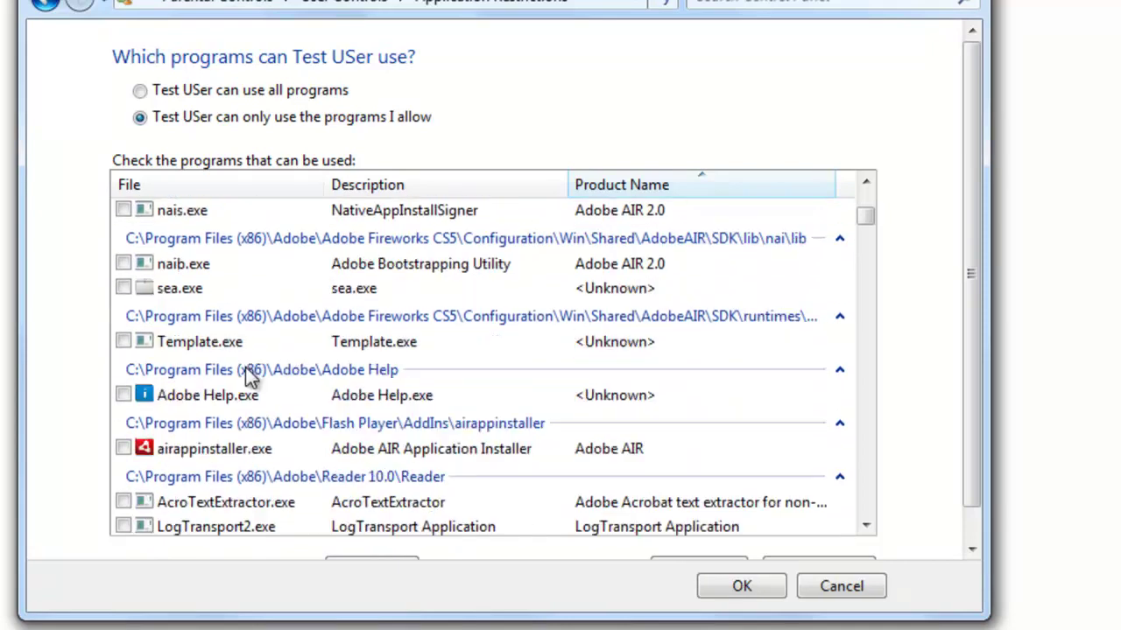
{"action": "scroll", "coordinate": [250, 374], "scroll_direction": "down", "scroll_amount": 4}
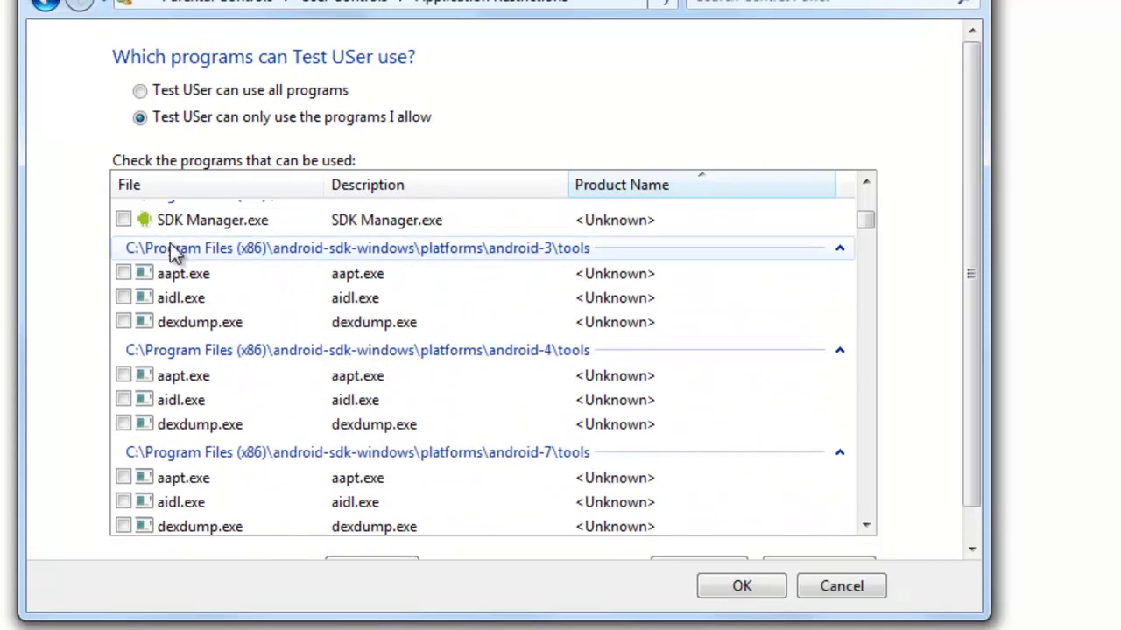
{"action": "scroll", "coordinate": [201, 283], "scroll_direction": "down", "scroll_amount": 10}
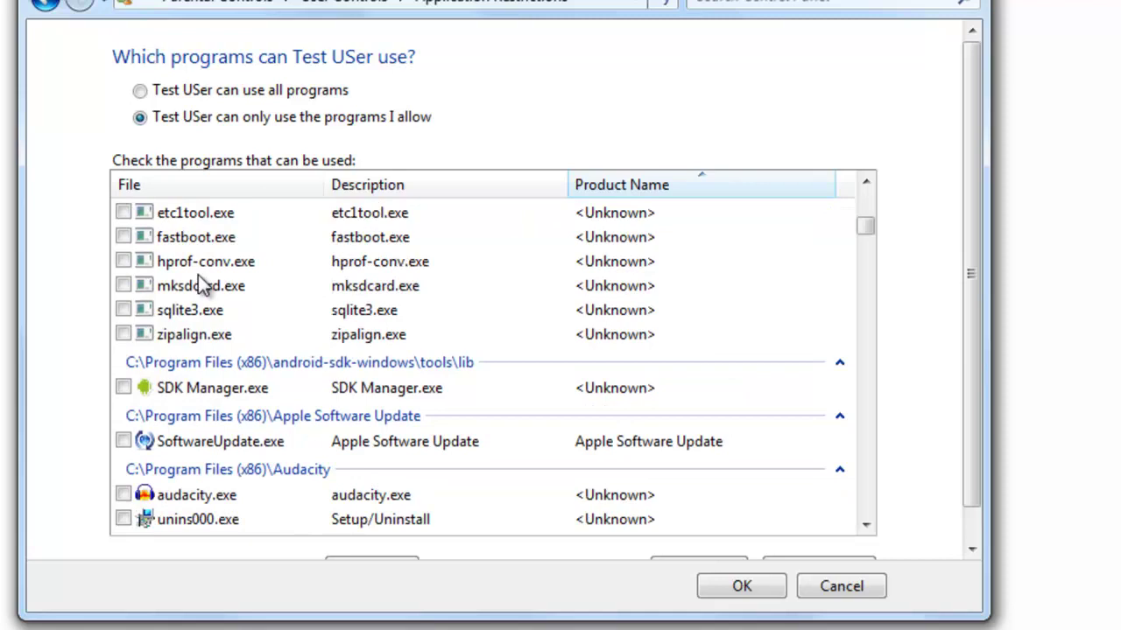
{"action": "scroll", "coordinate": [204, 300], "scroll_direction": "down", "scroll_amount": 2}
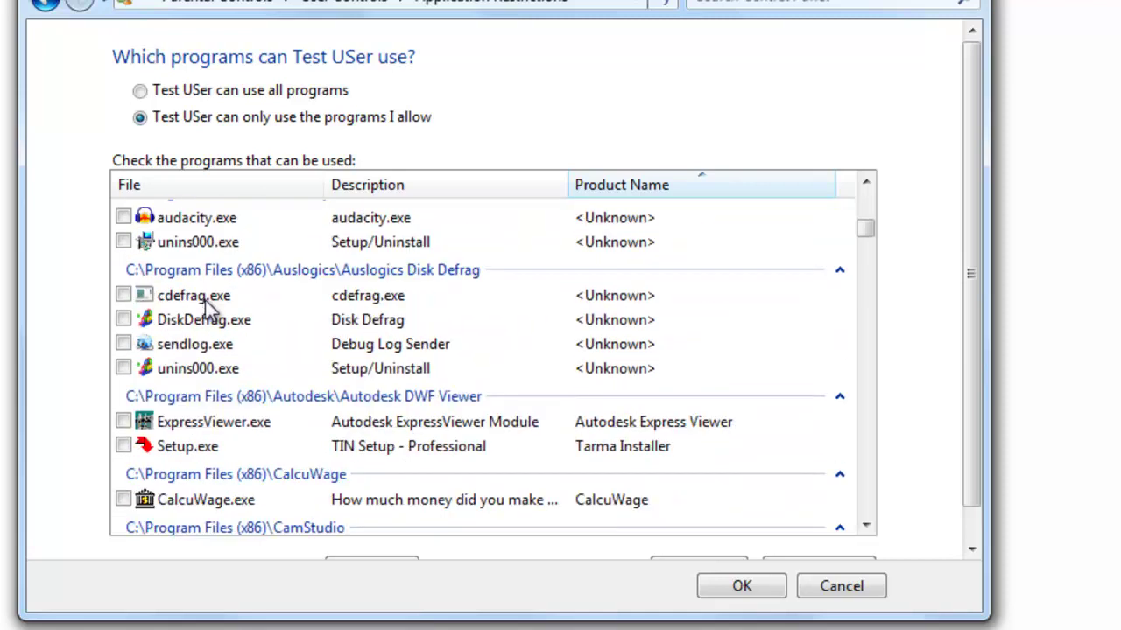
Step: Mark all programs in the list as allowed for Test USer at once
{"action": "left_click_drag", "start_coordinate": [980, 398], "coordinate": [970, 461]}
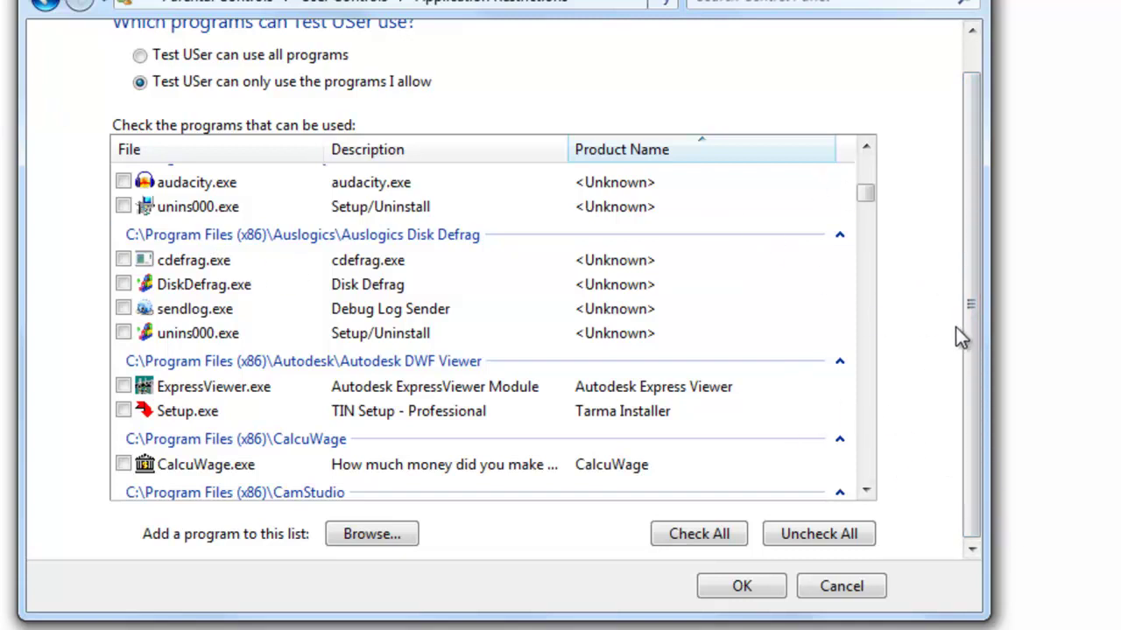
{"action": "left_click_drag", "start_coordinate": [970, 325], "coordinate": [814, 469]}
{"action": "left_click", "coordinate": [723, 533]}
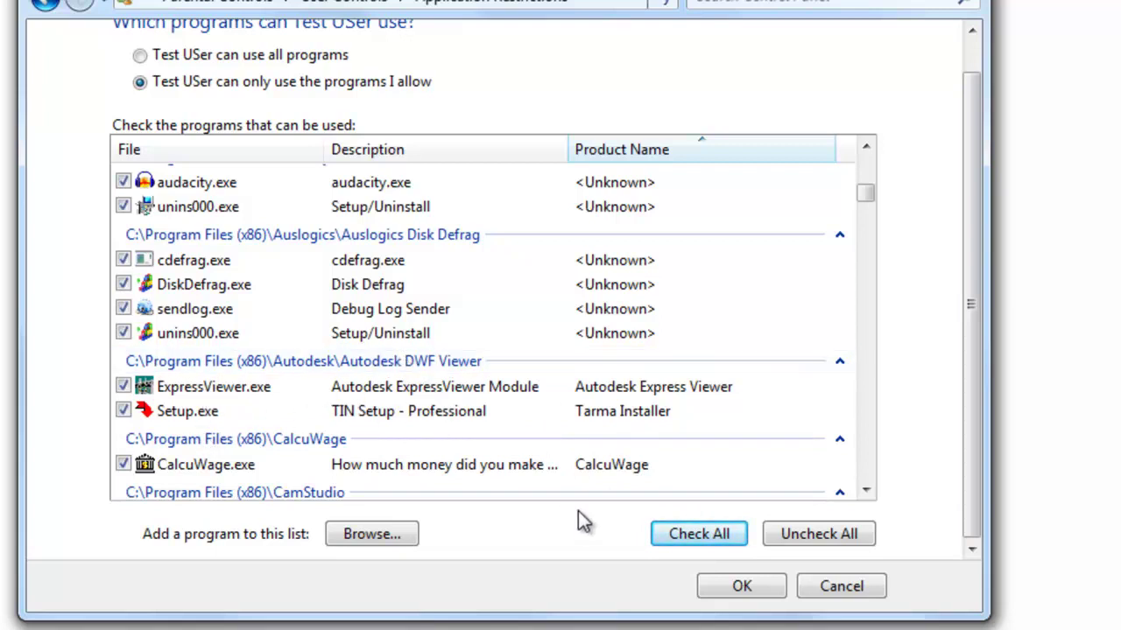
Step: Leave the program restrictions without saving and confirm Test USer's user controls with Parental Controls on
{"action": "left_click", "coordinate": [832, 596]}
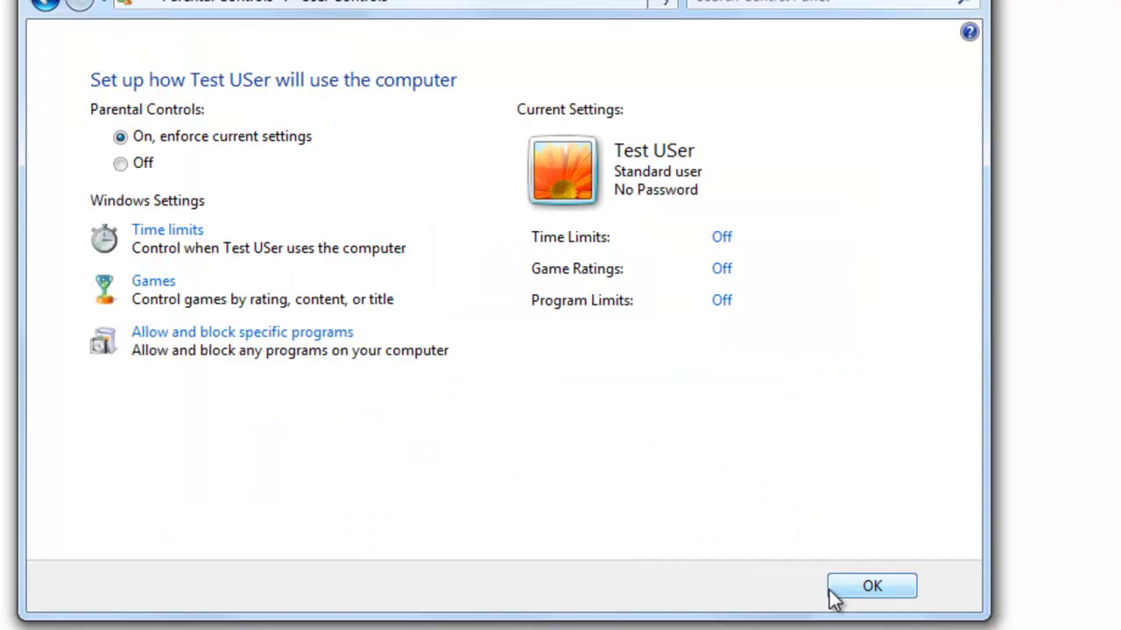
{"action": "left_click", "coordinate": [910, 586]}
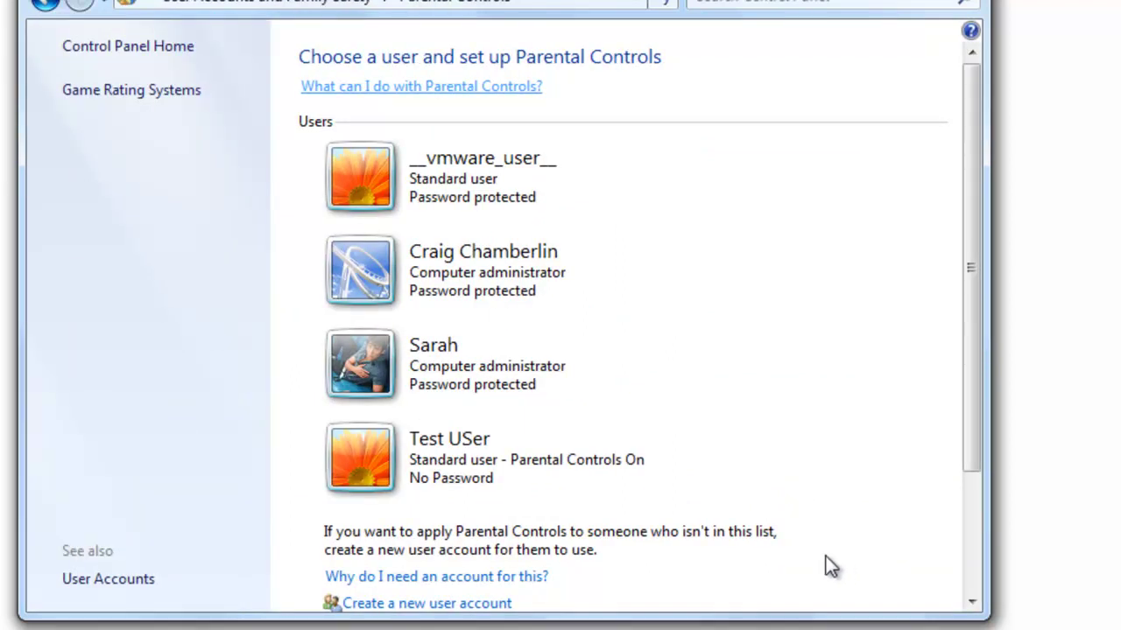